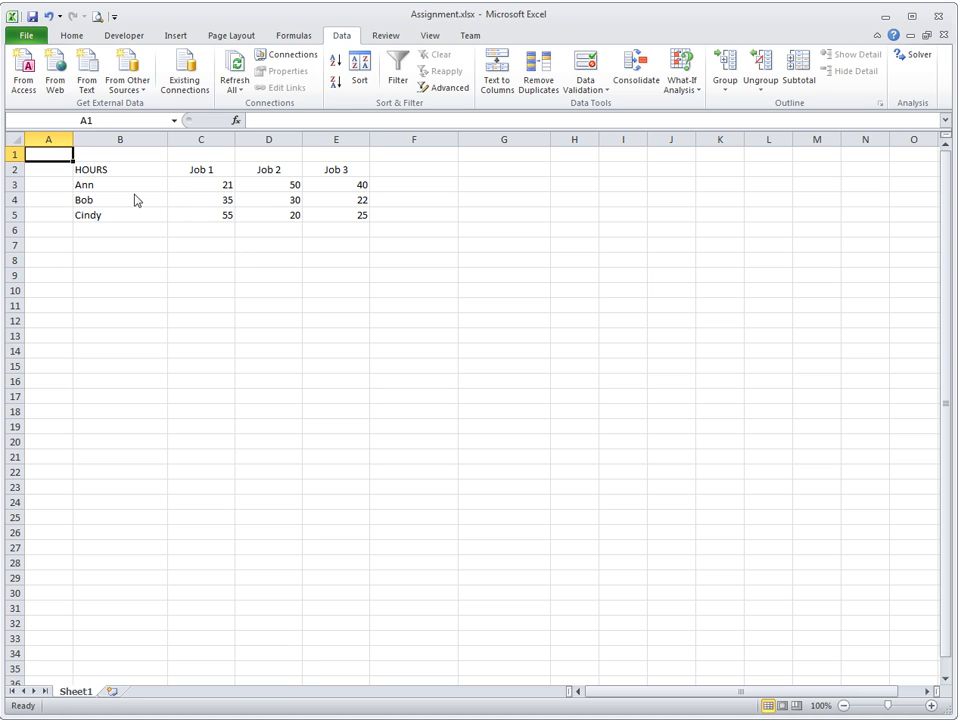
Step: Examine the worker-by-job hours in C3:E5 alongside the assignment problem model on the slide
drag(203, 186, 340, 223)
click(293, 216)
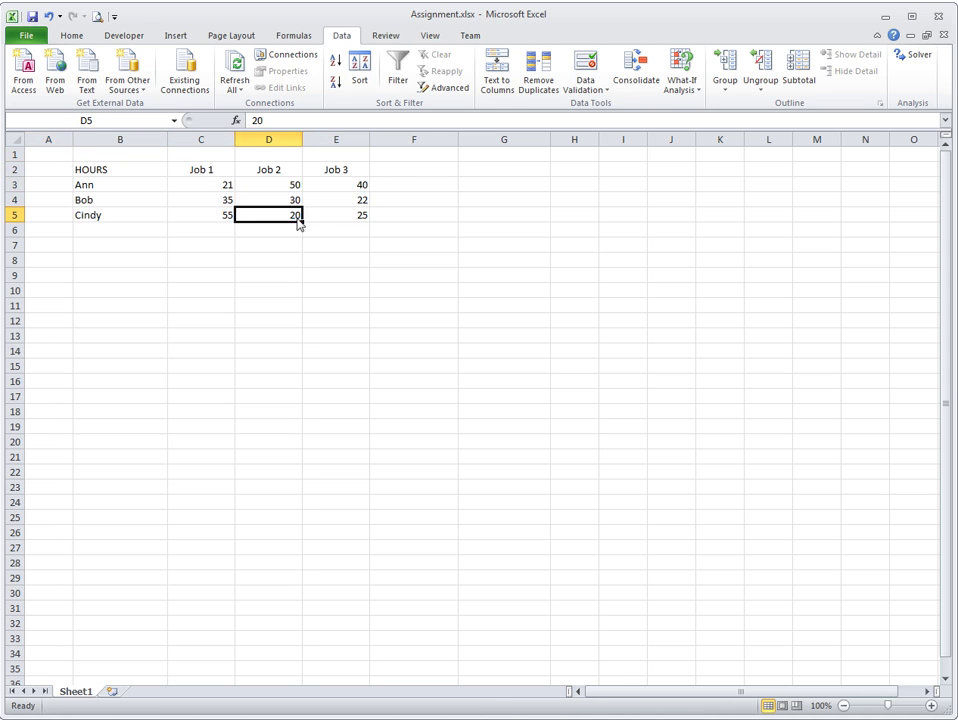
drag(206, 190, 336, 218)
click(244, 216)
drag(205, 186, 352, 218)
click(139, 187)
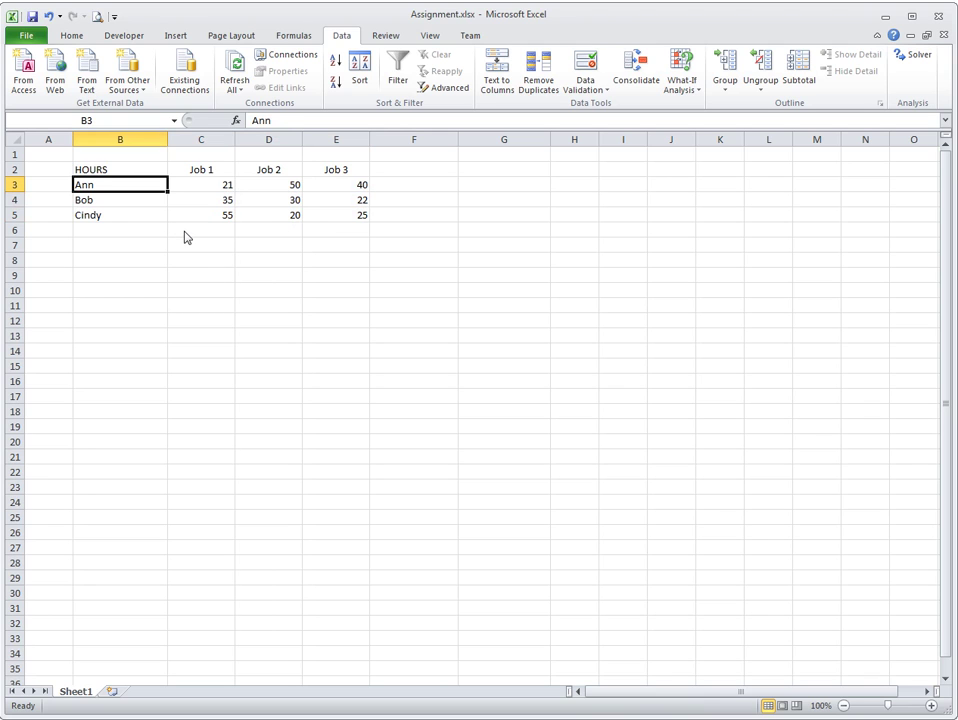
key(alt+Tab)
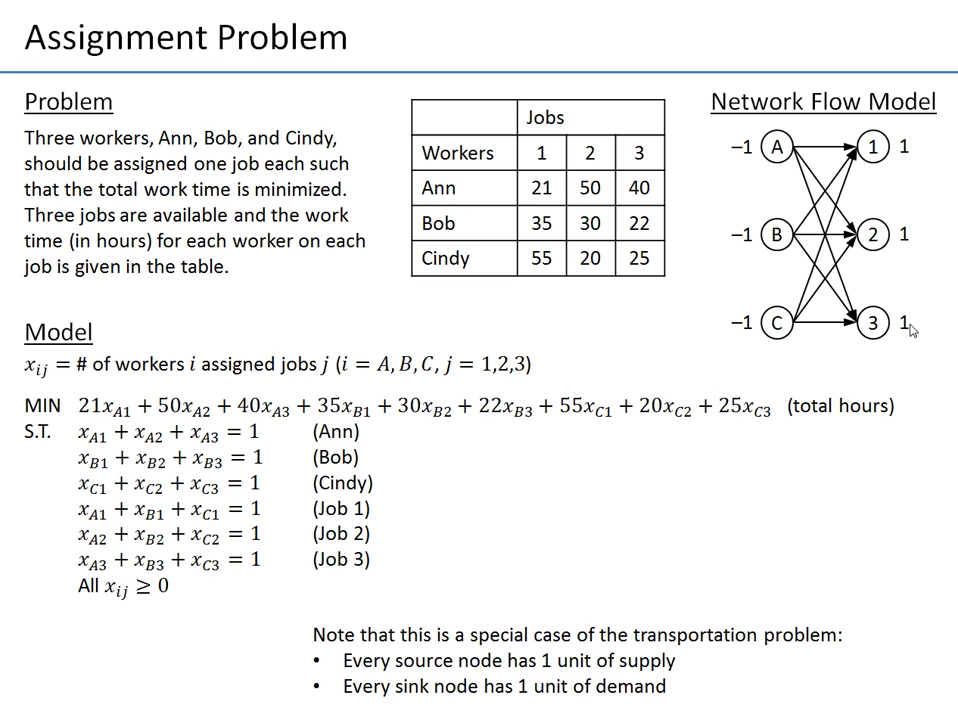
key(alt+Tab)
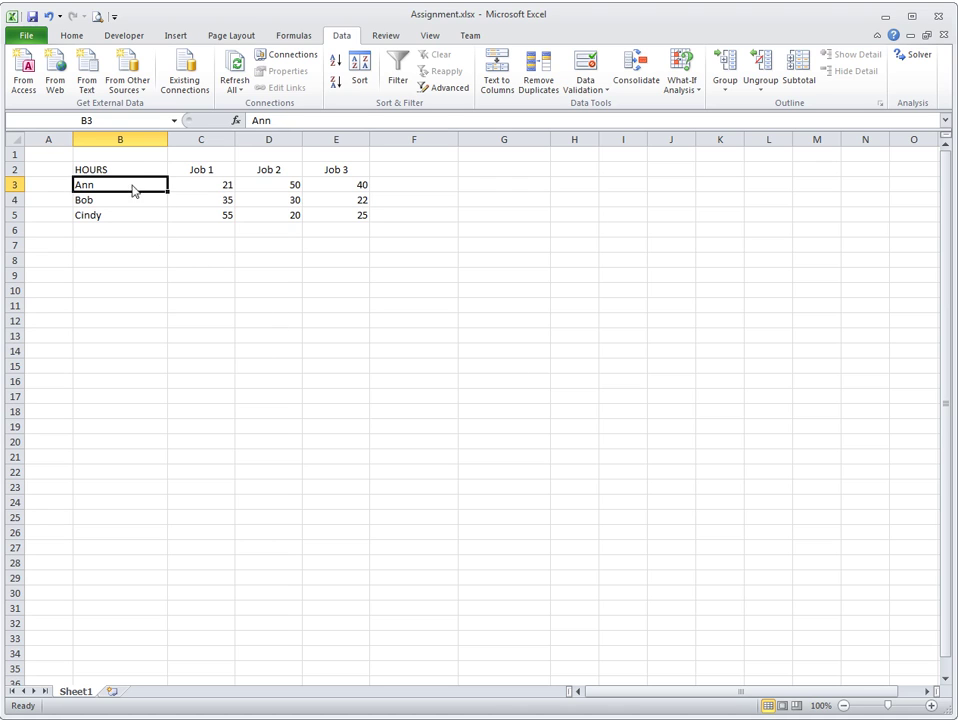
key(ctrl+Home)
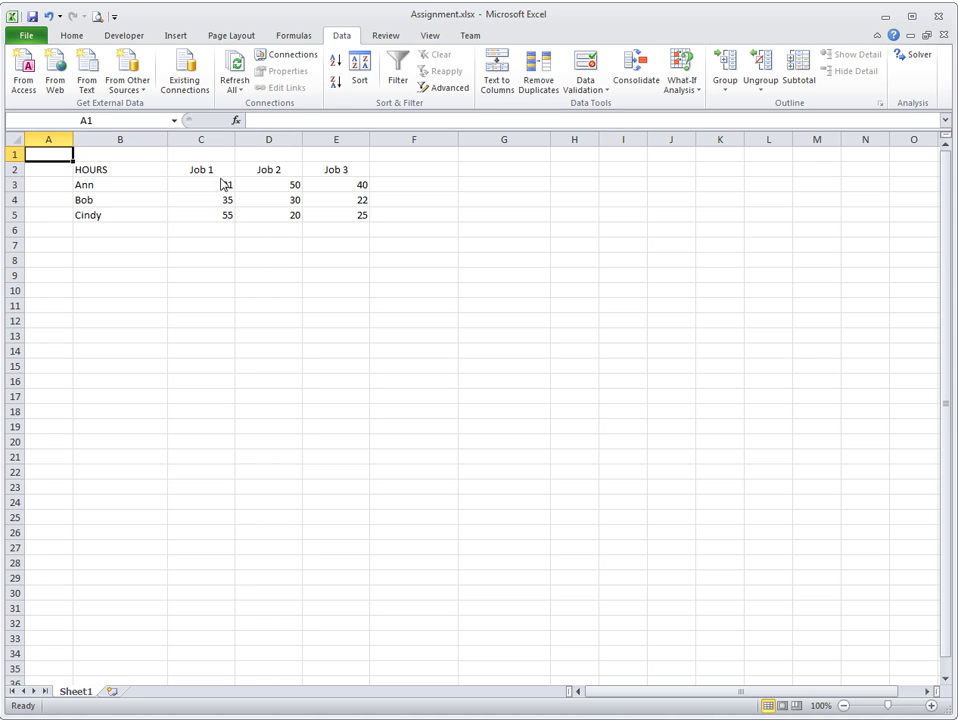
Step: Copy the hours table B2:E5 with its headings and paste the copy at B9
drag(120, 172, 329, 220)
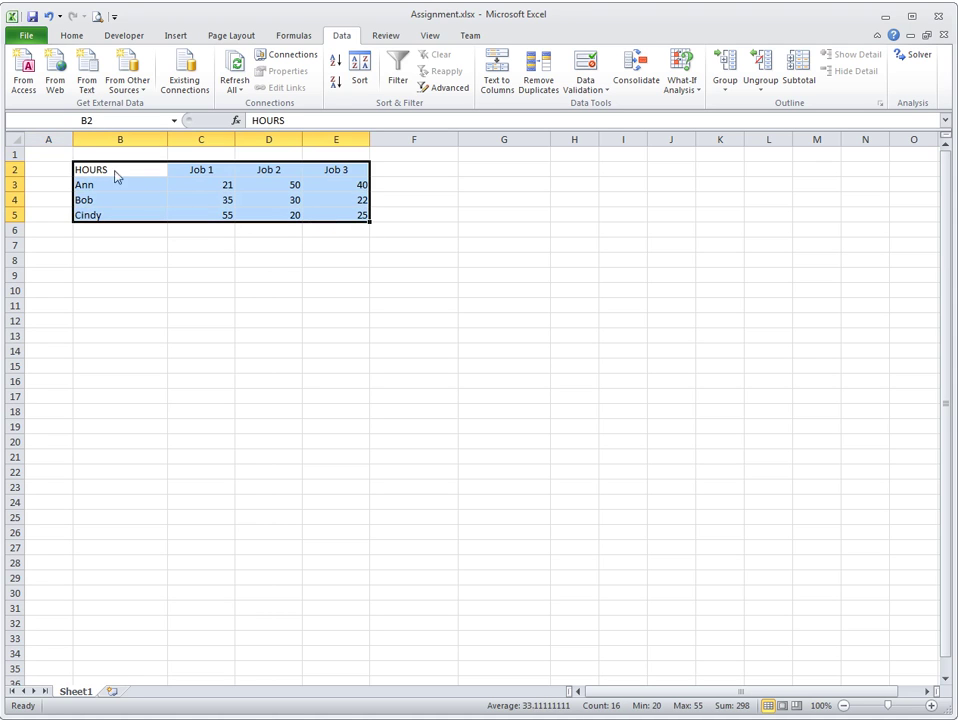
key(ctrl+c)
click(124, 278)
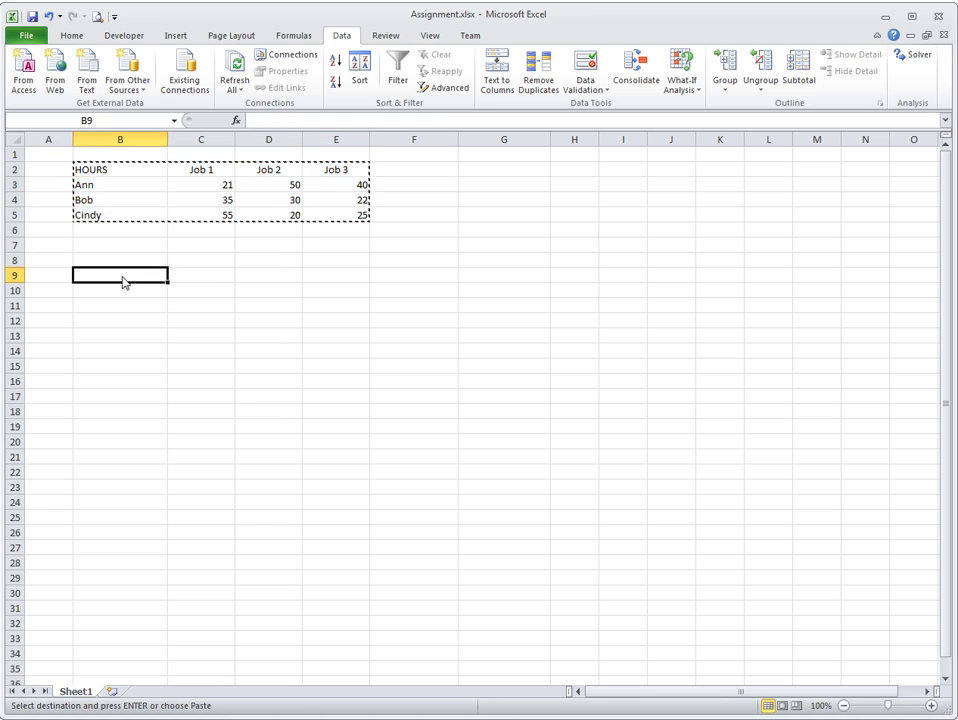
key(ctrl+v)
key(Escape)
click(130, 281)
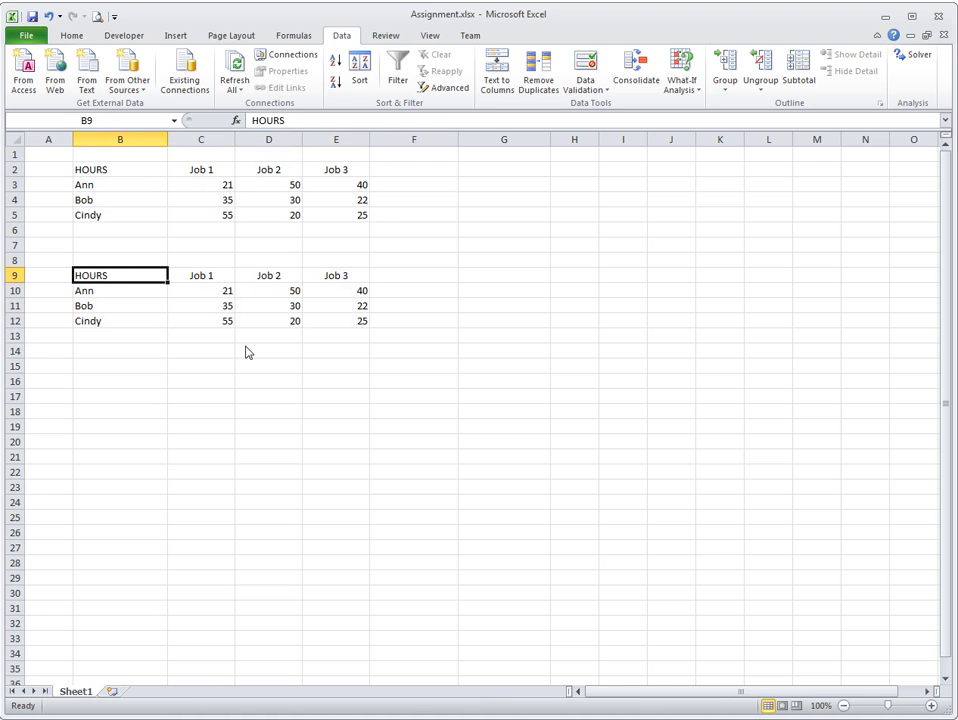
Step: Clear the hour values from C10:E12 in the copied table, keeping its row and column labels
key(Down)
key(Right)
key(shift+Down)
key(shift+Down)
key(shift+Right)
key(shift+Right)
key(Delete)
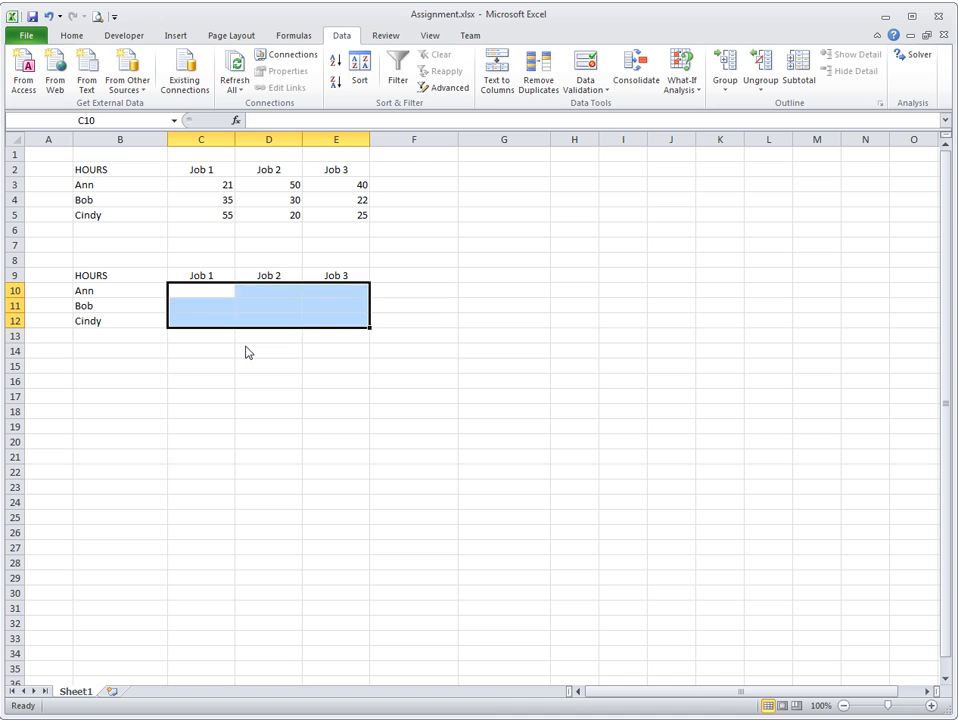
Step: Change the copied table's heading in B9 to ASSIGNMENT
key(Up)
key(Left)
text(ASSIG)
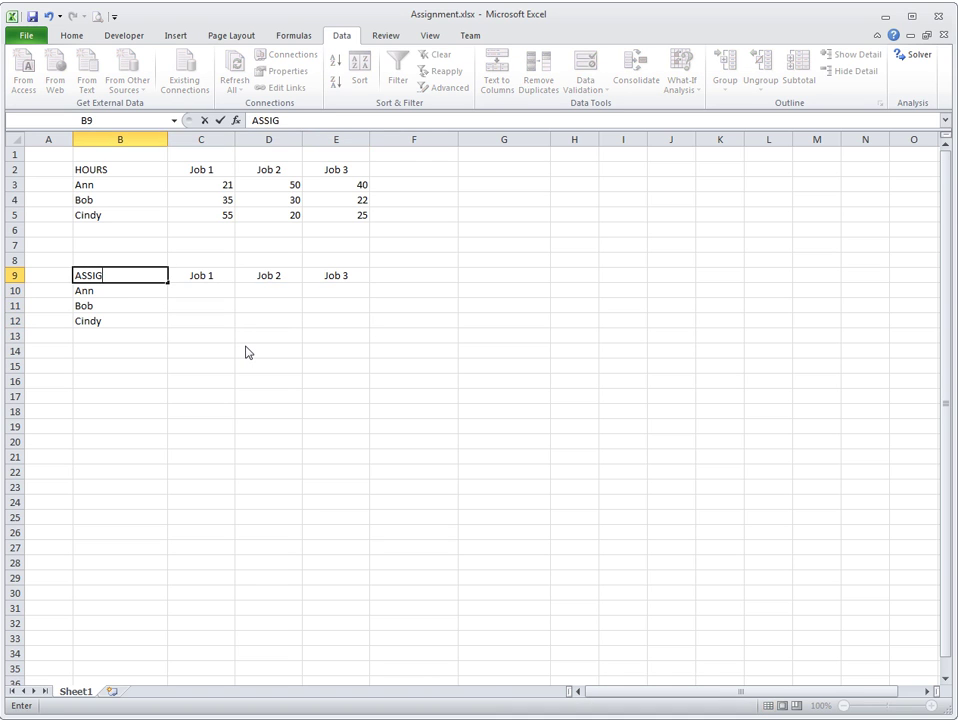
text(NMENT)
key(Return)
Step: Fill the decision cells C10:E12 of the assignment table with yellow
key(Right)
key(shift+Down)
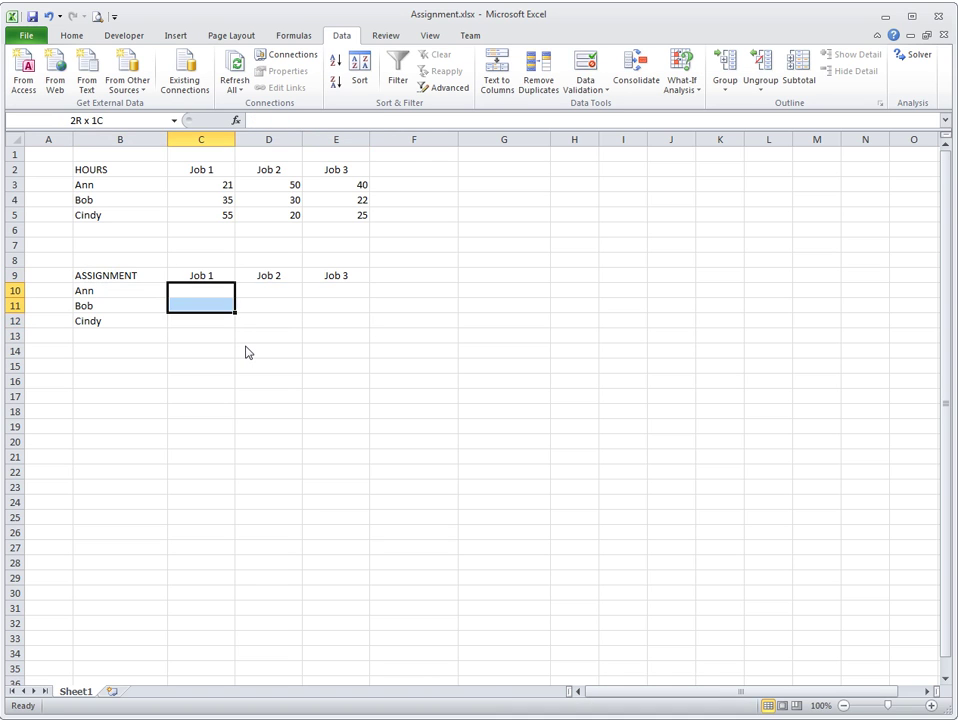
key(shift+Down)
key(shift+Right)
key(shift+Right)
scroll(138, 60, up, 5)
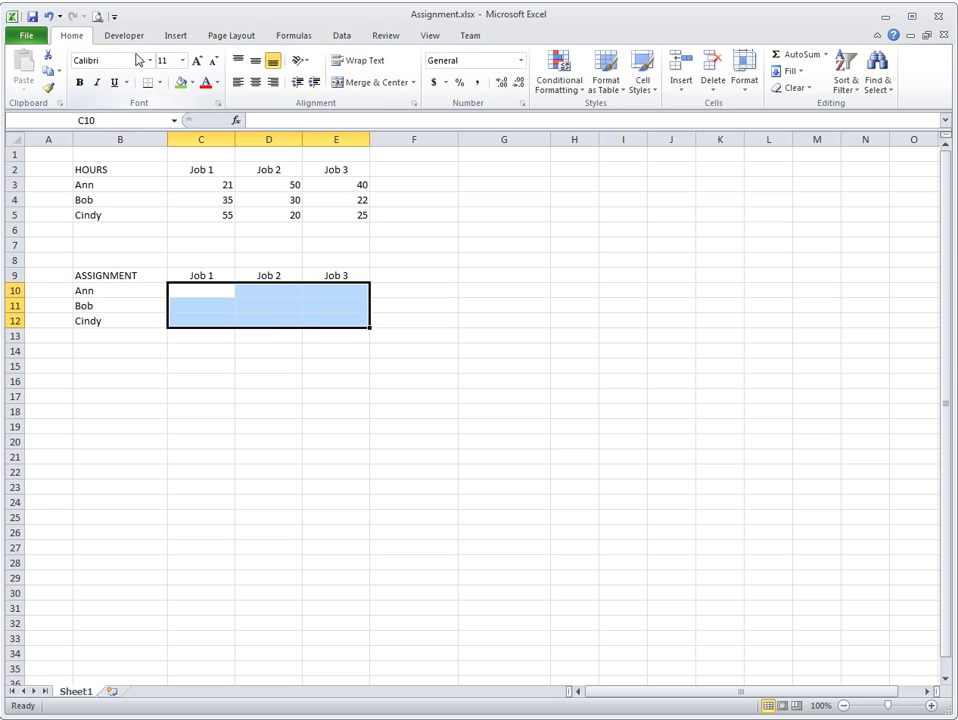
click(192, 82)
click(218, 191)
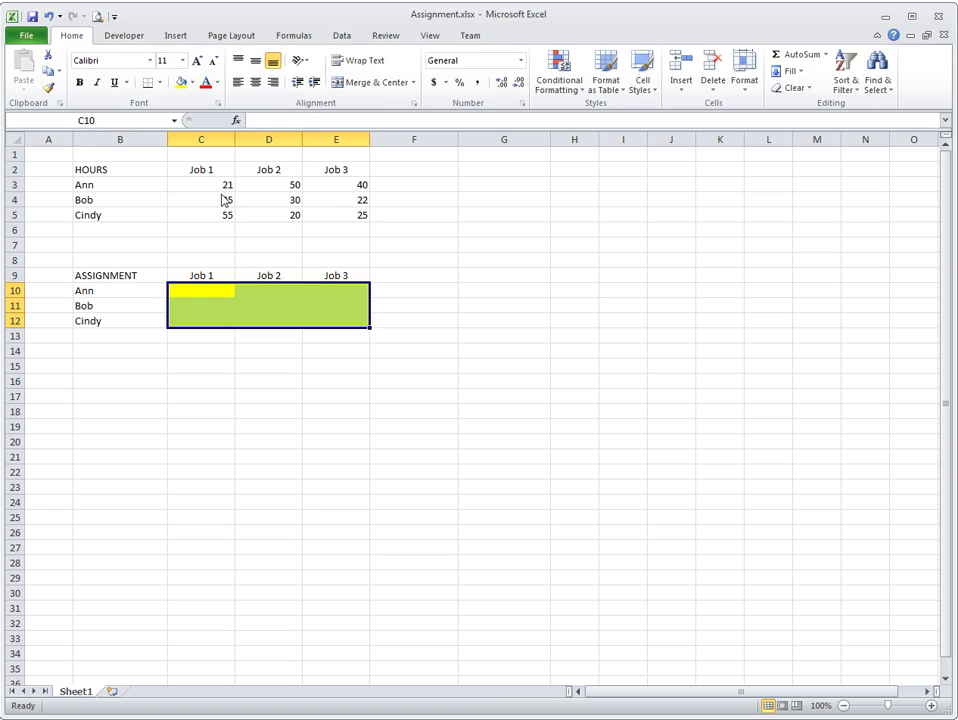
click(379, 304)
click(387, 278)
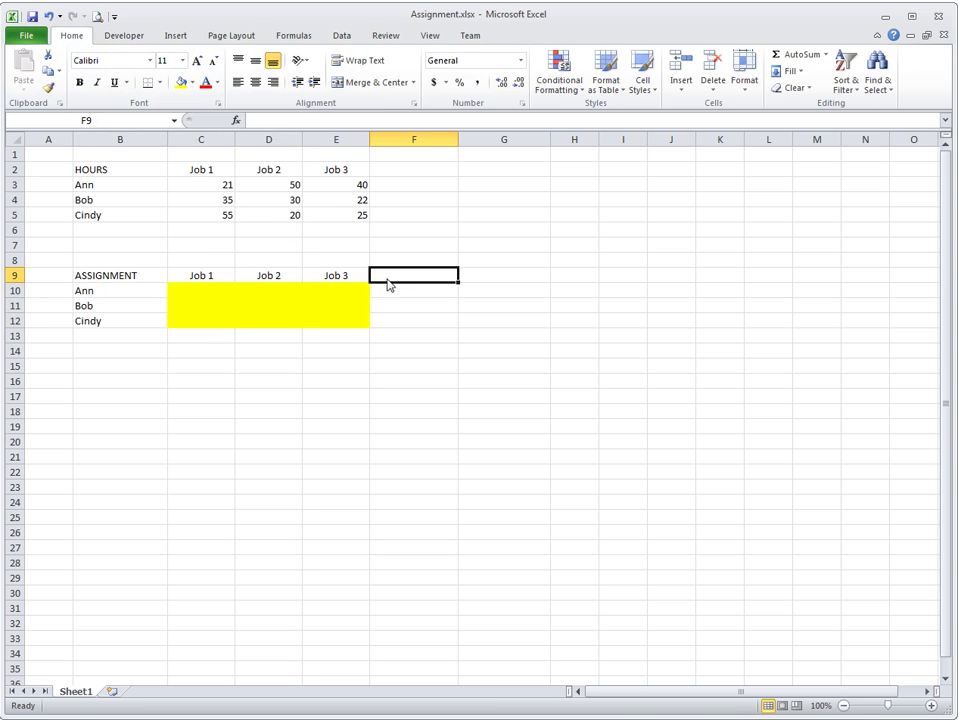
click(195, 293)
click(158, 295)
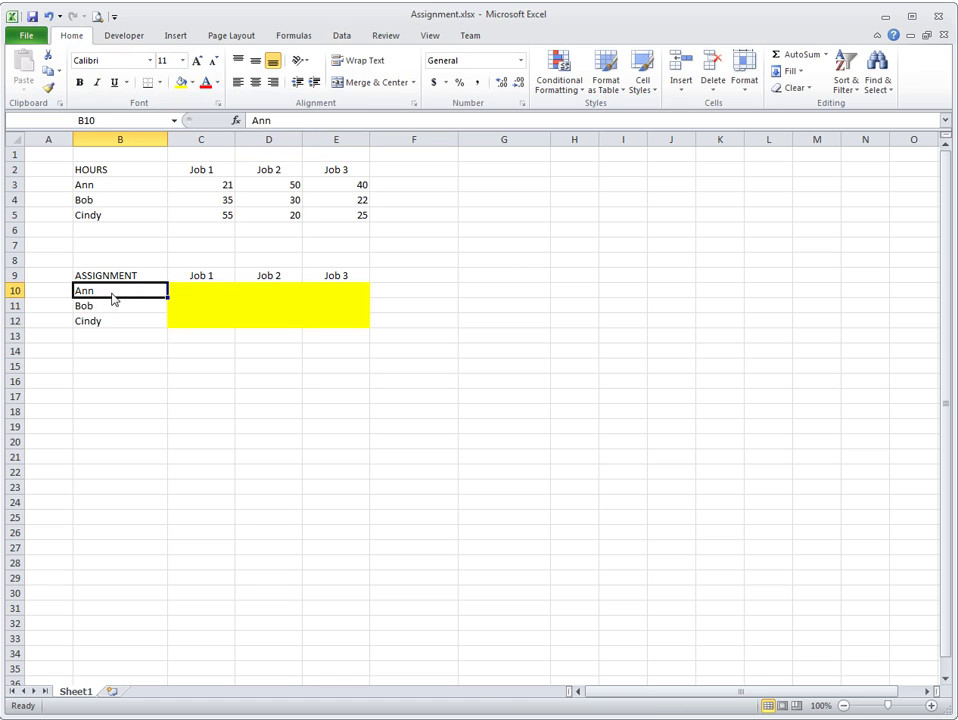
click(212, 281)
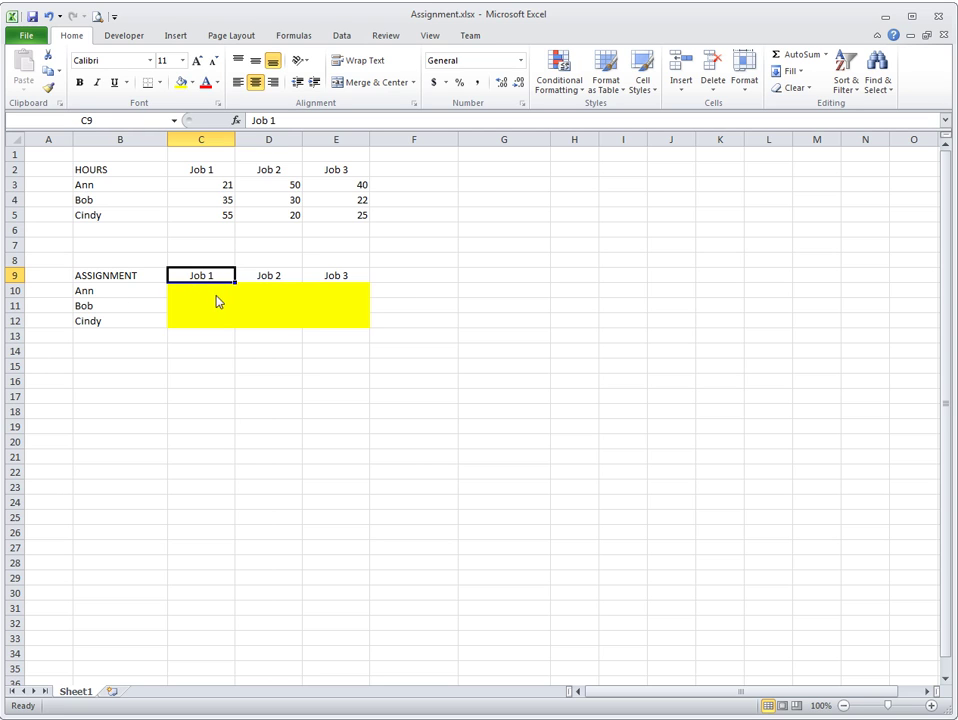
click(230, 294)
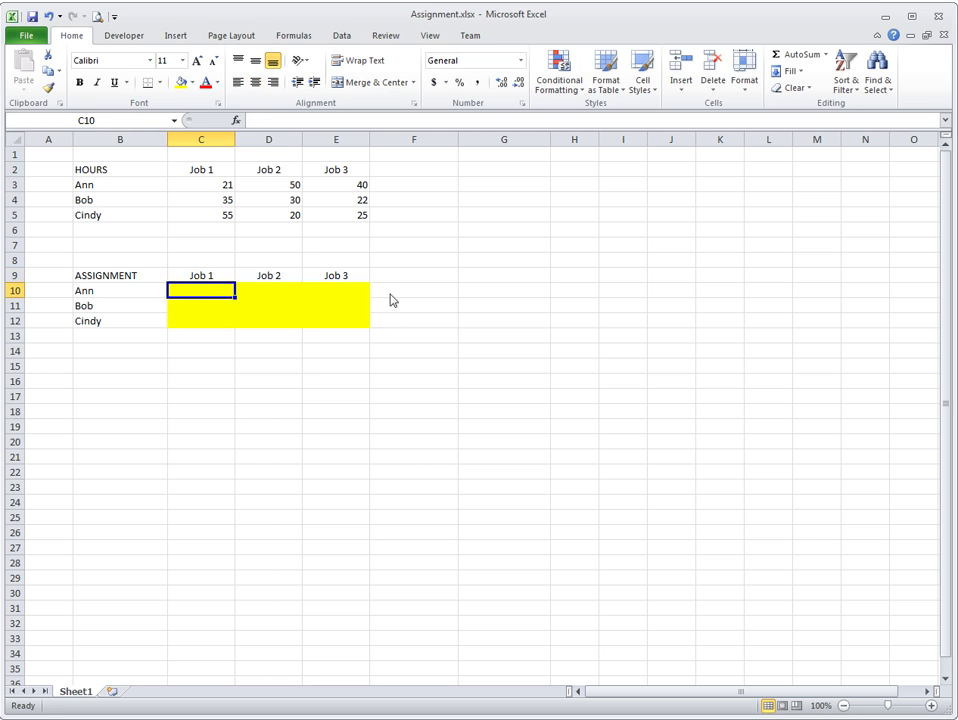
Step: Enter the label "Total Hours" in F4, beside the hours table
click(395, 260)
click(419, 216)
click(401, 198)
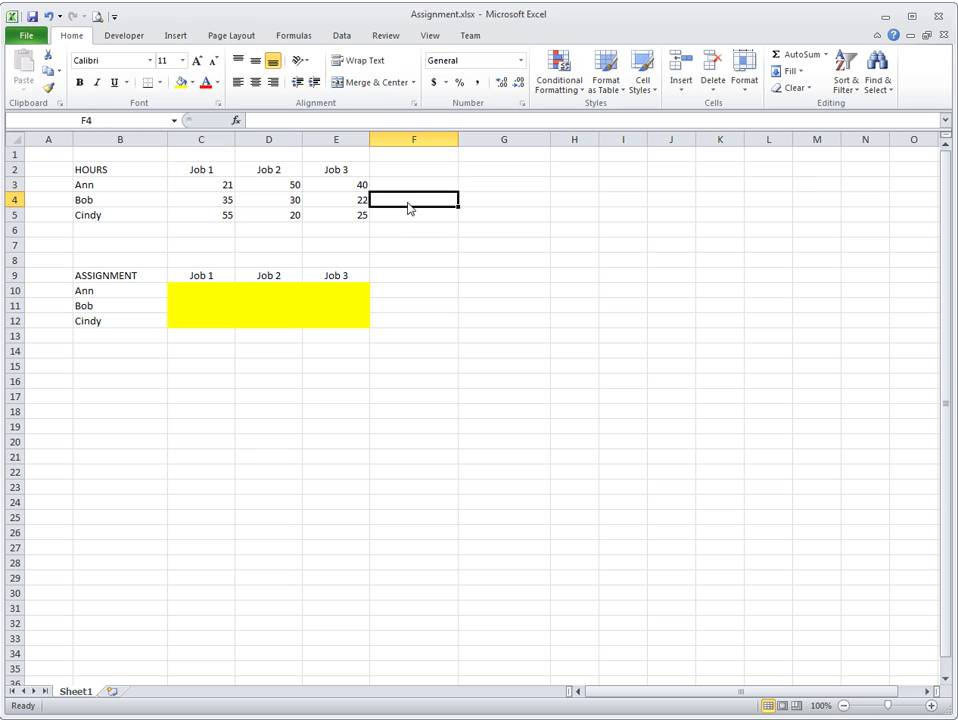
text(Tota)
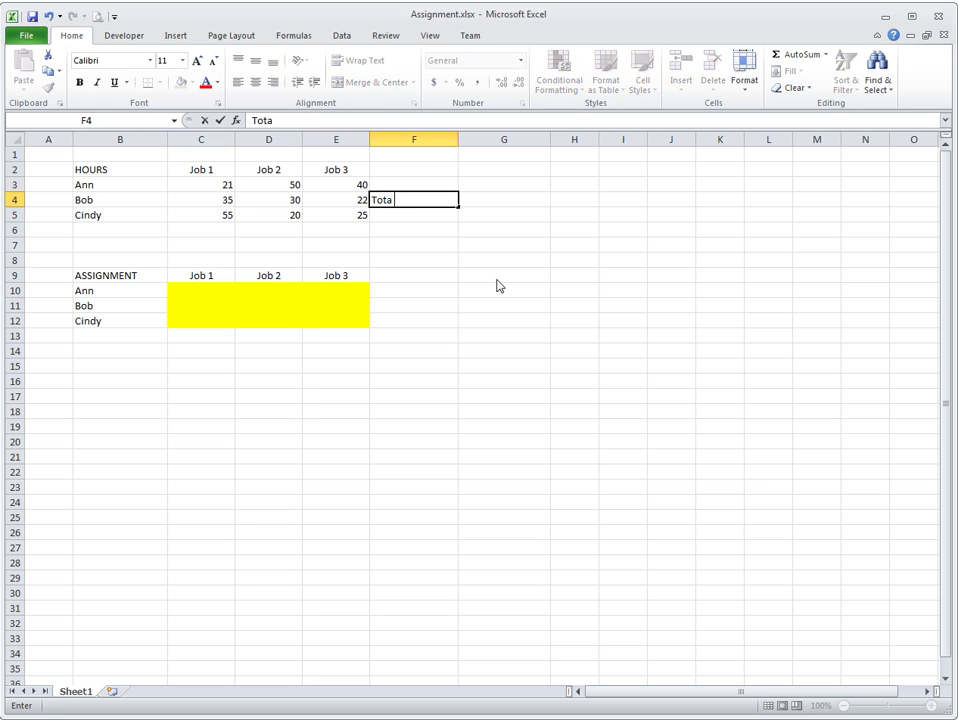
text(l Hours)
key(Return)
Step: Enter =SUMPRODUCT(C3:E5,C10:E12) in F5 and fill the cell with light green
text(=sum)
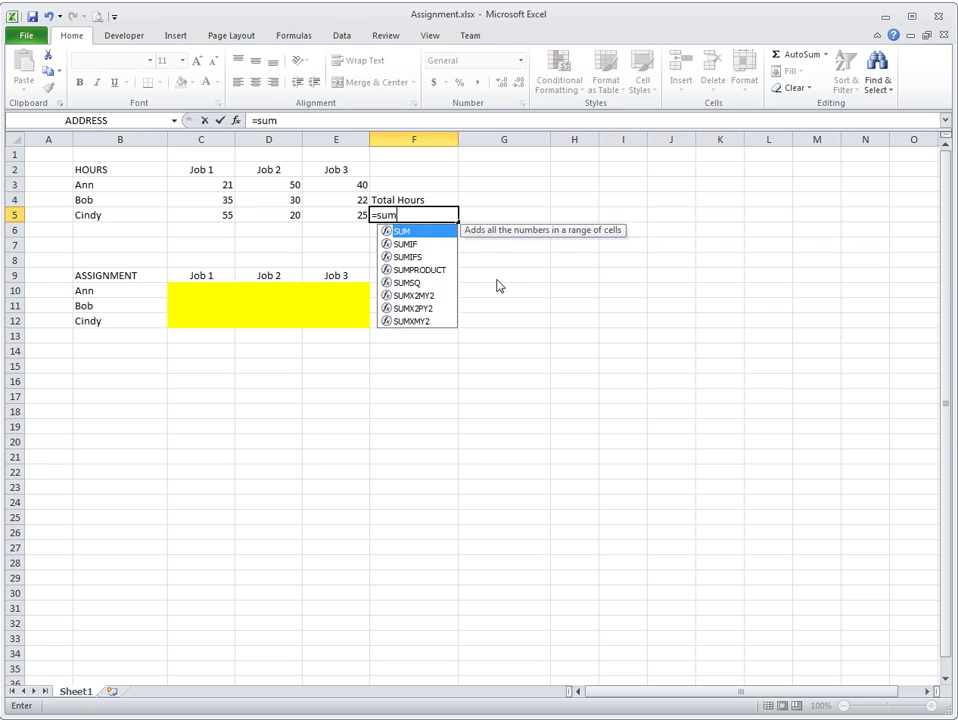
text(product()
key(Left)
key(shift+Up)
key(shift+Left)
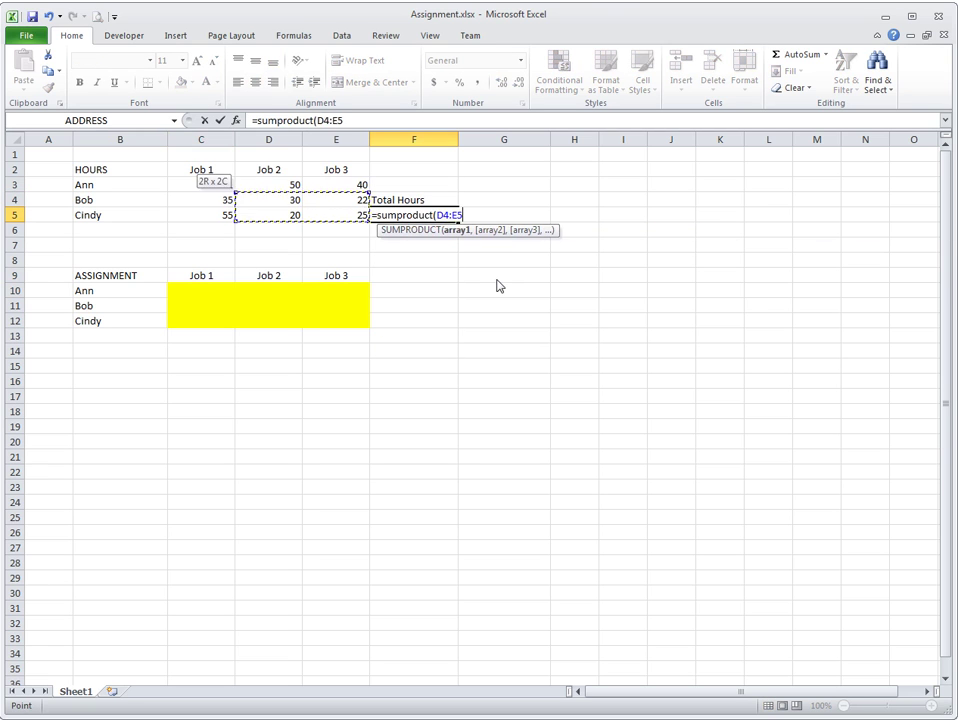
key(shift+Up)
key(shift+Left)
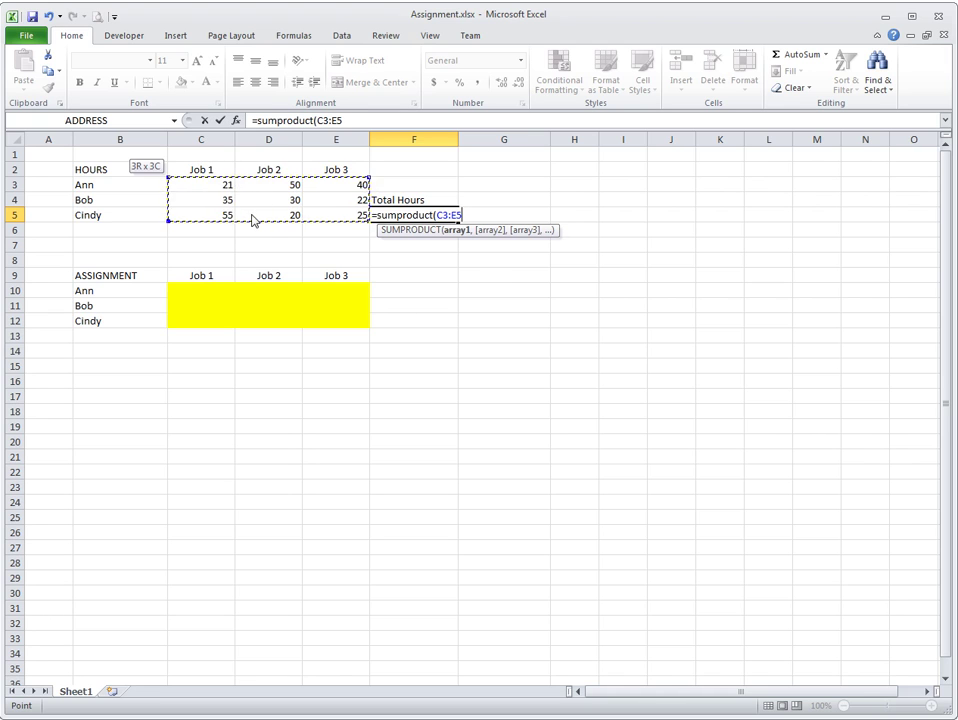
text(,)
drag(205, 293, 323, 323)
text())
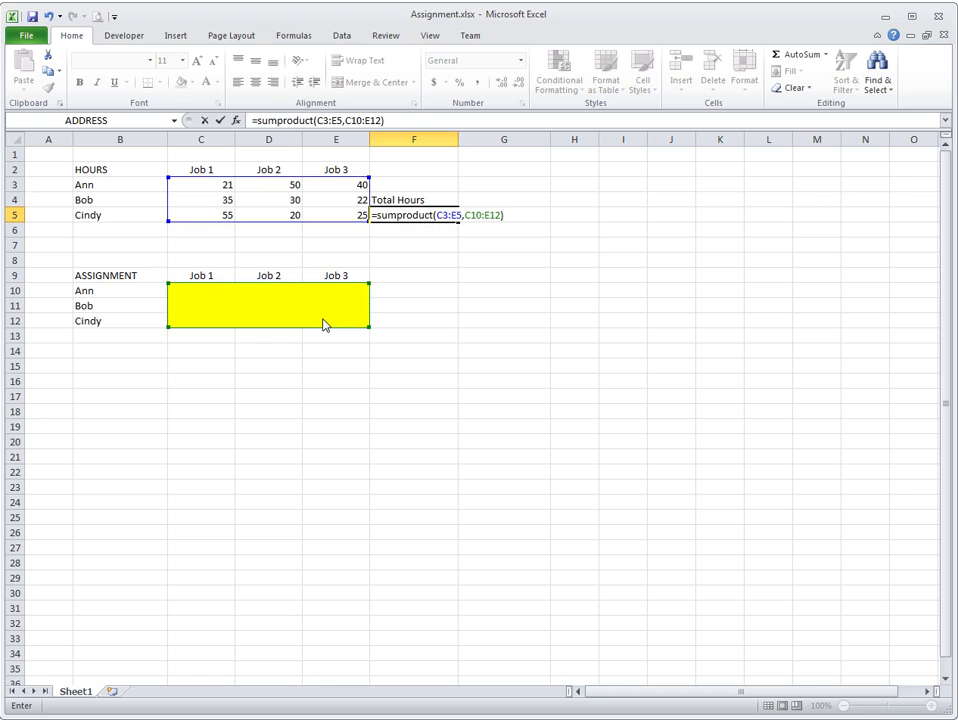
key(Return)
click(192, 82)
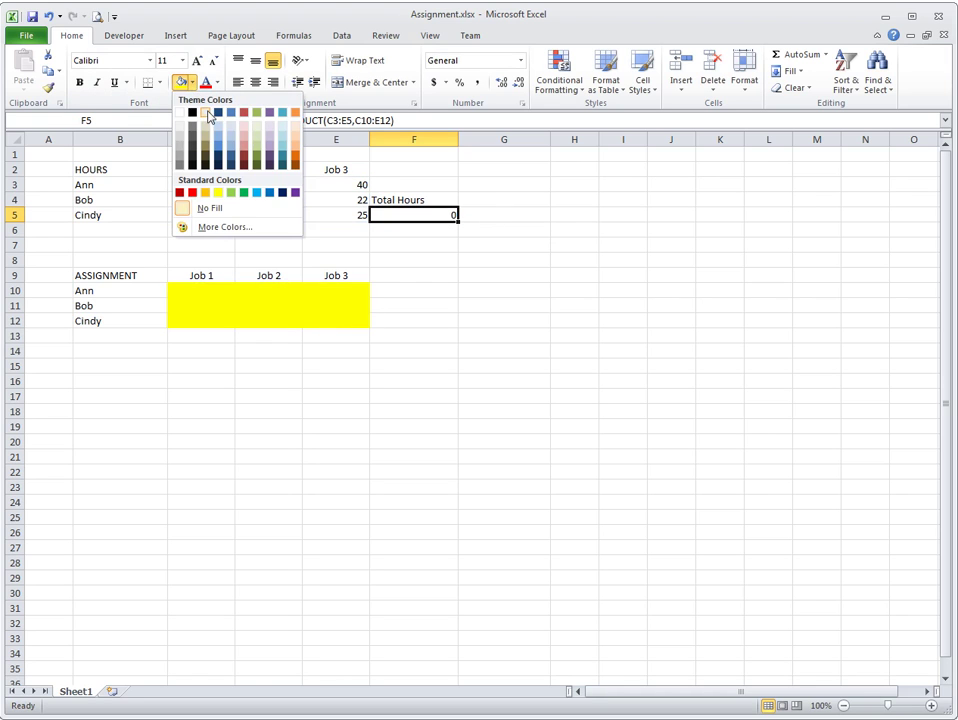
click(229, 190)
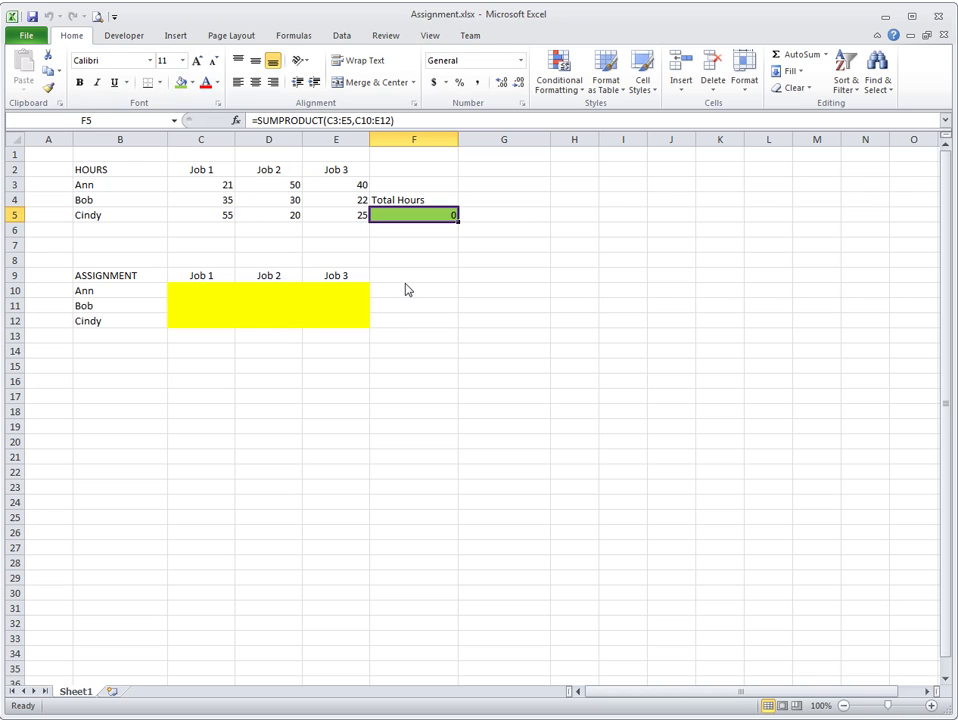
key(alt+Tab)
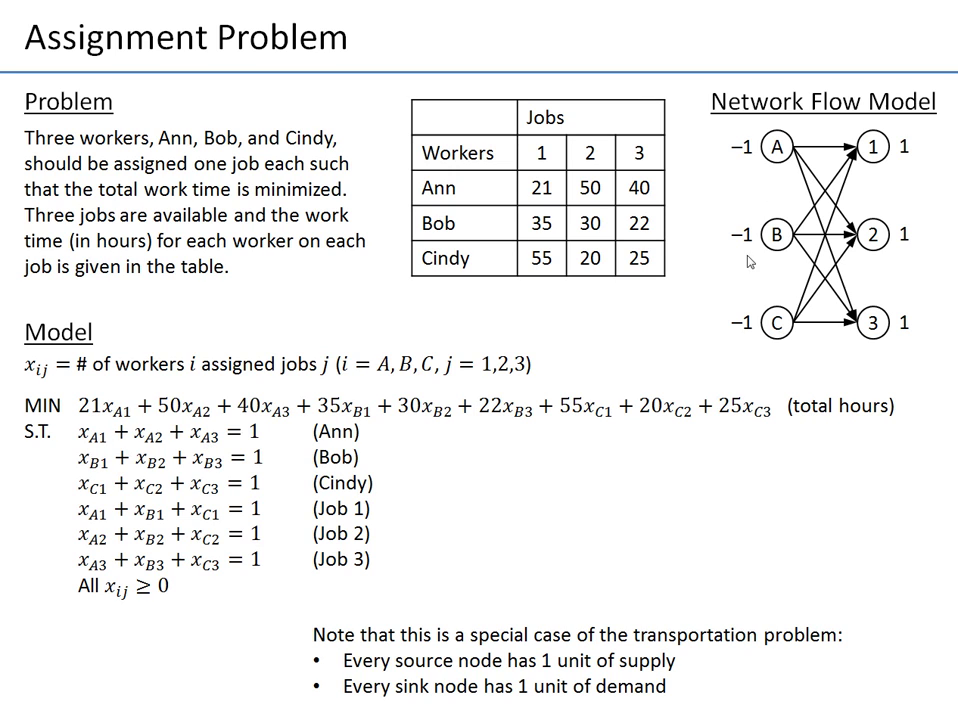
key(alt+Tab)
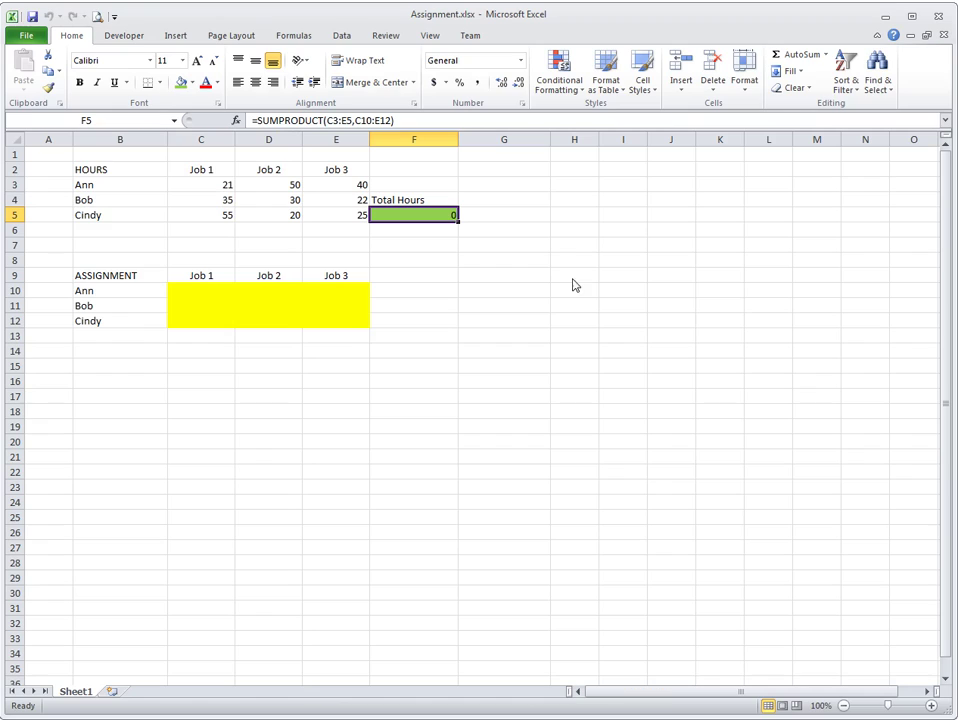
click(100, 293)
drag(195, 293, 340, 291)
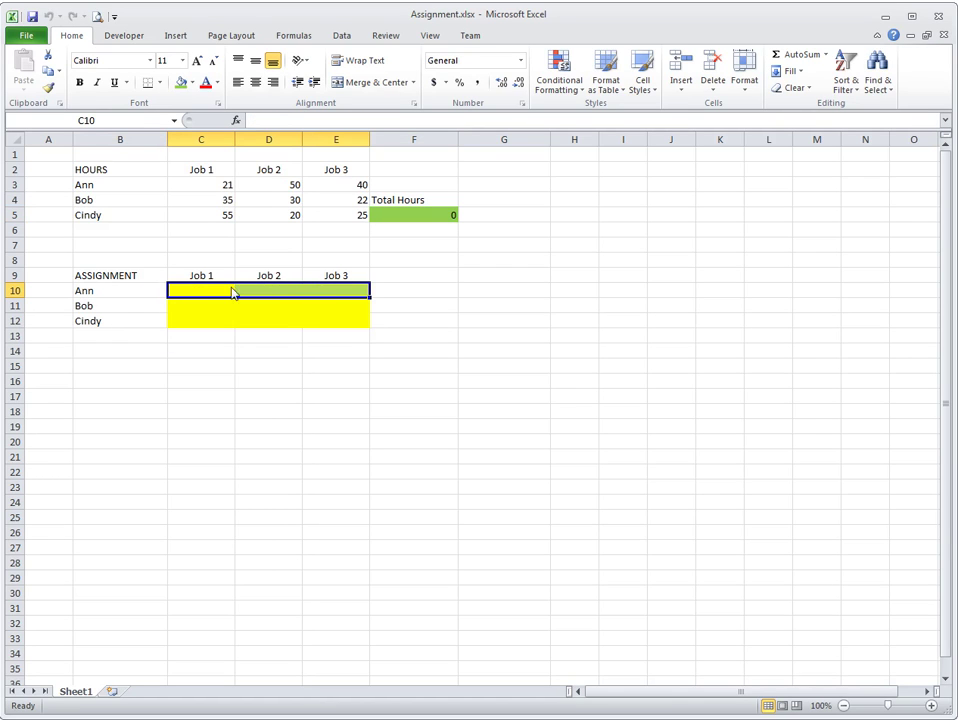
Step: Enter =SUM(C10:E10) in F10 to total the first worker's job assignments
click(405, 295)
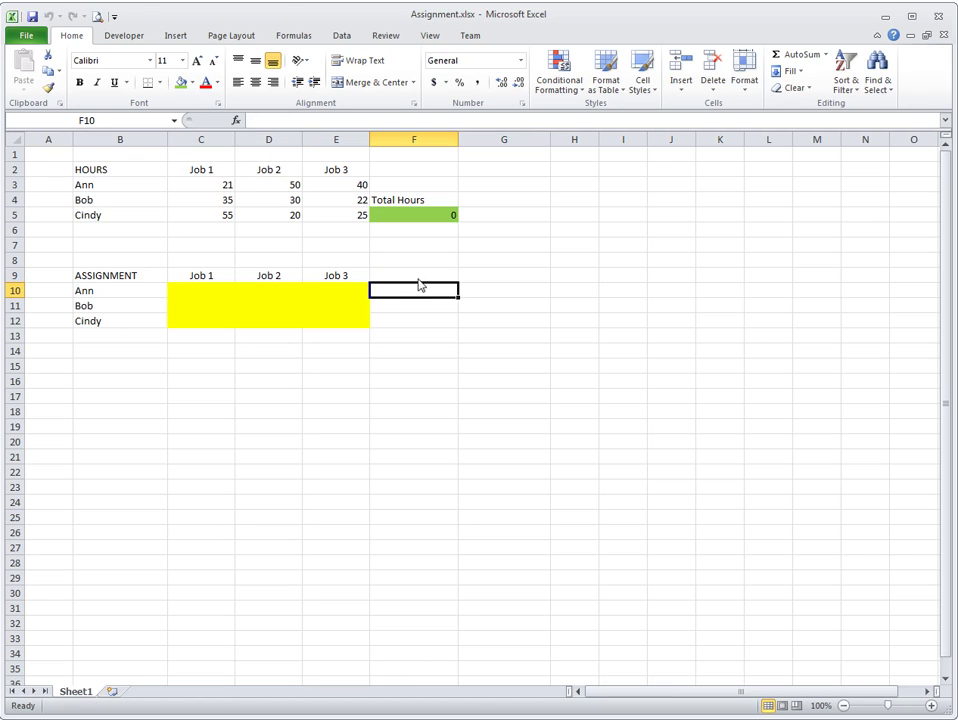
click(419, 306)
click(397, 296)
text(=sum()
key(Left)
key(shift+Left)
key(shift+Left)
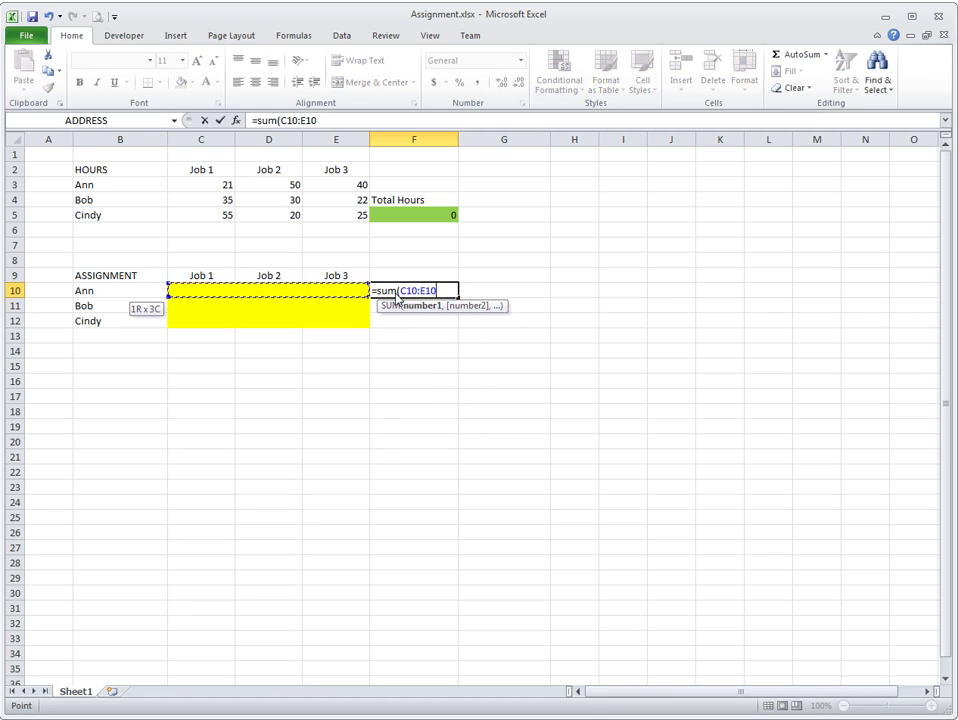
text())
key(ctrl+Return)
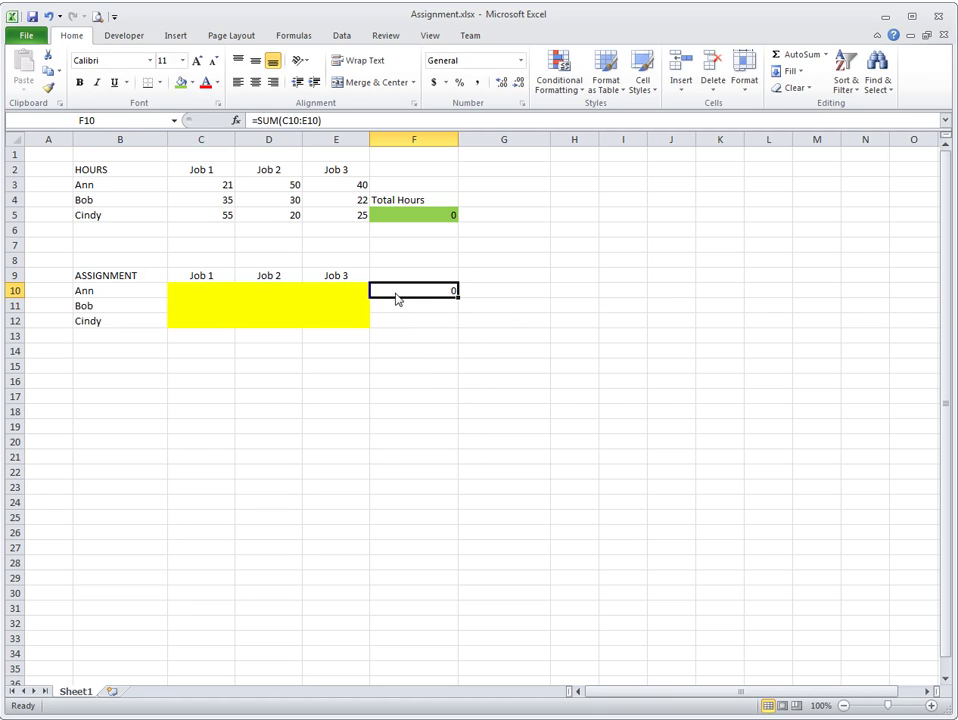
Step: Add the centered heading "Assignments for worker" in F9, above the row total
key(Up)
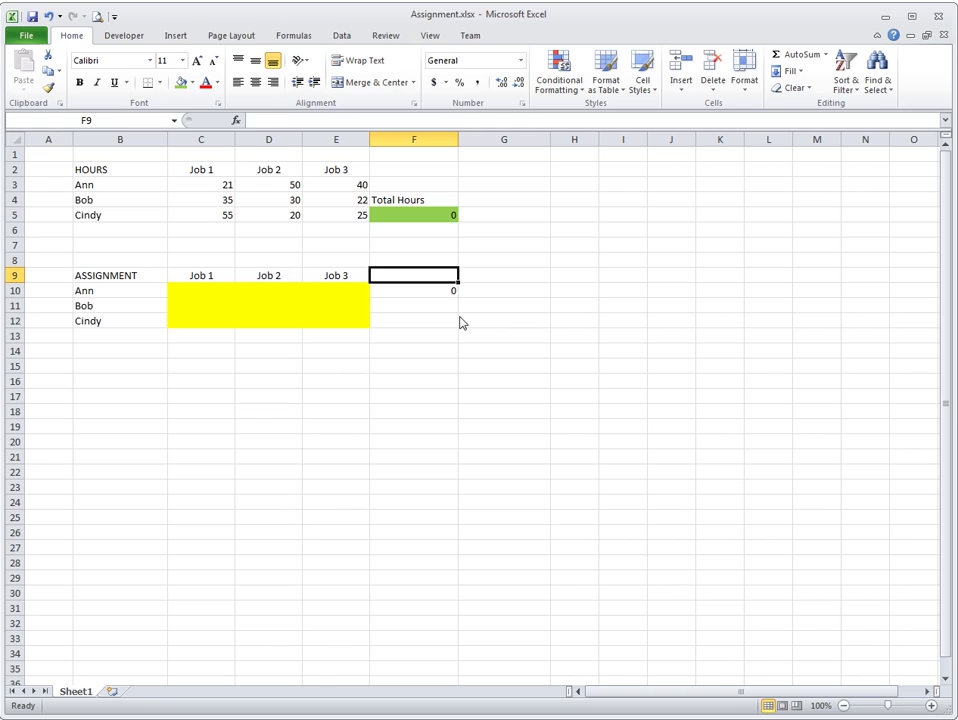
text(Assignm)
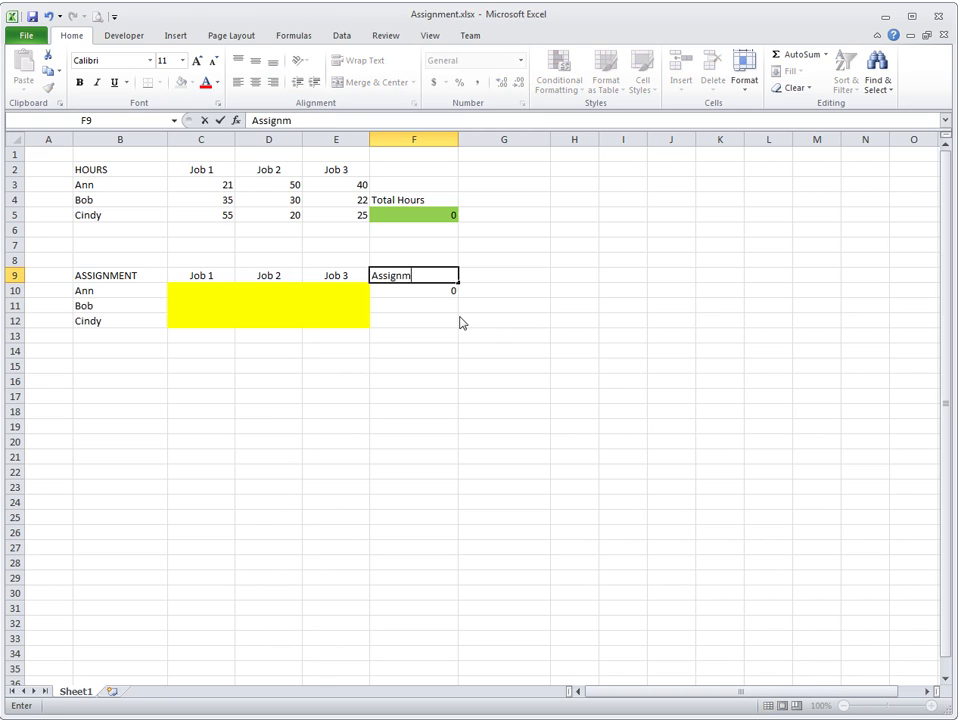
text(ents for worker)
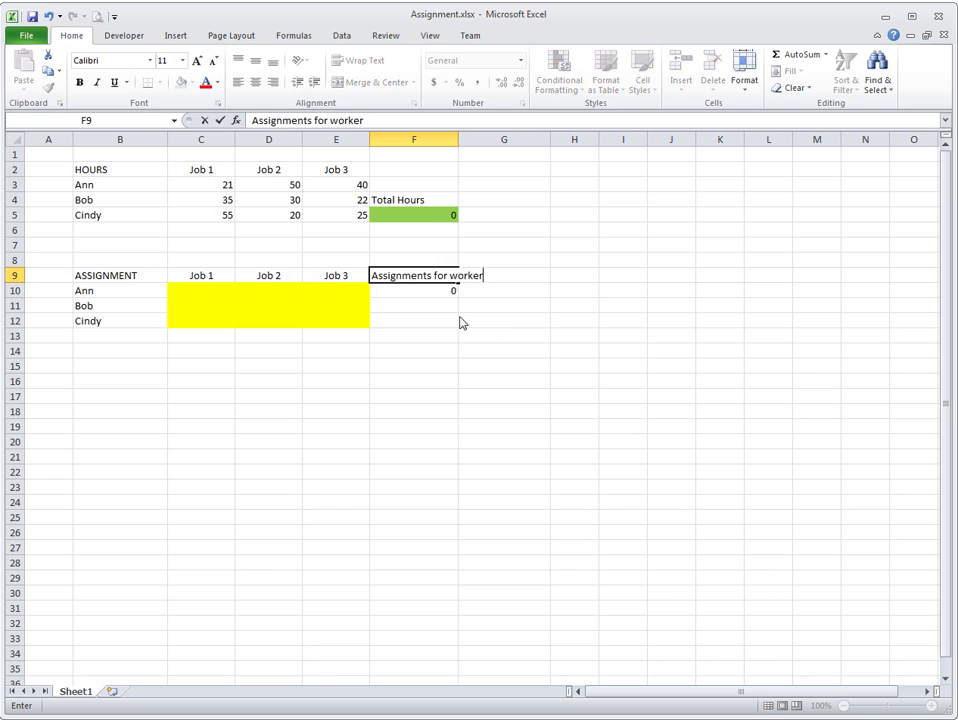
key(Return)
click(408, 277)
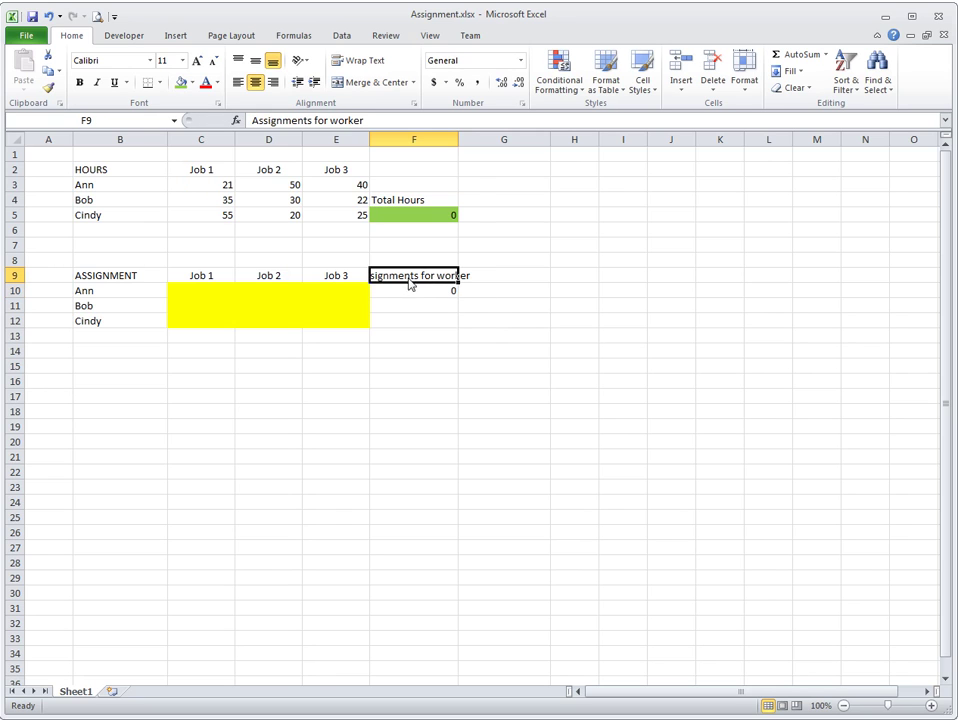
Step: Widen column F so the "Assignments for worker" heading fits inside its cell
drag(458, 139, 490, 139)
click(404, 293)
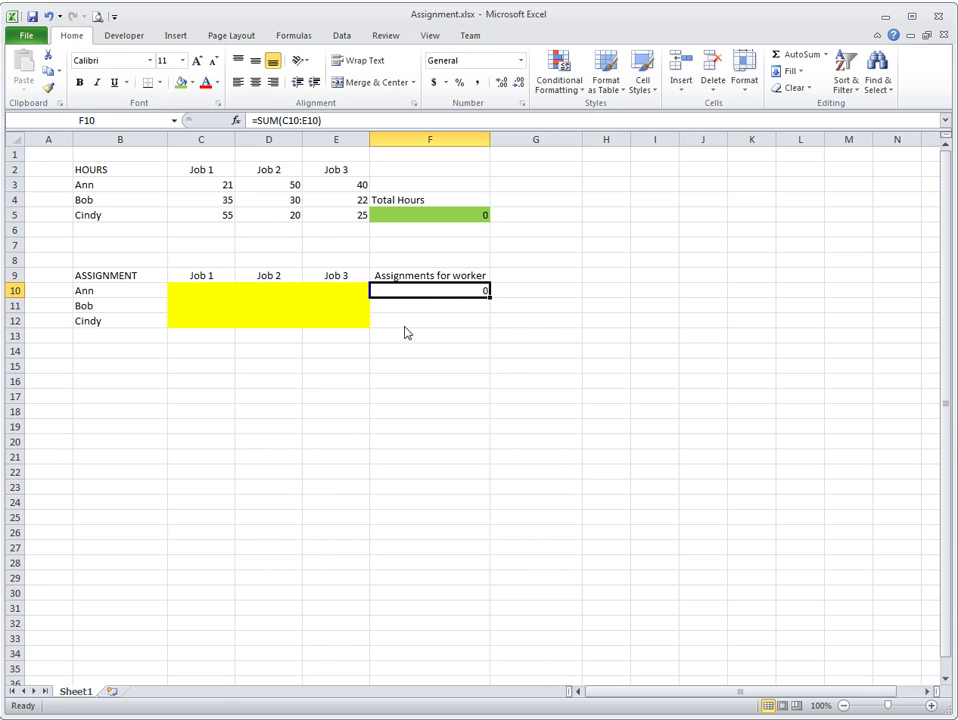
Step: Enter test values of 1 in C10 and D10 to check the row total in F10
click(233, 294)
text(1)
click(430, 349)
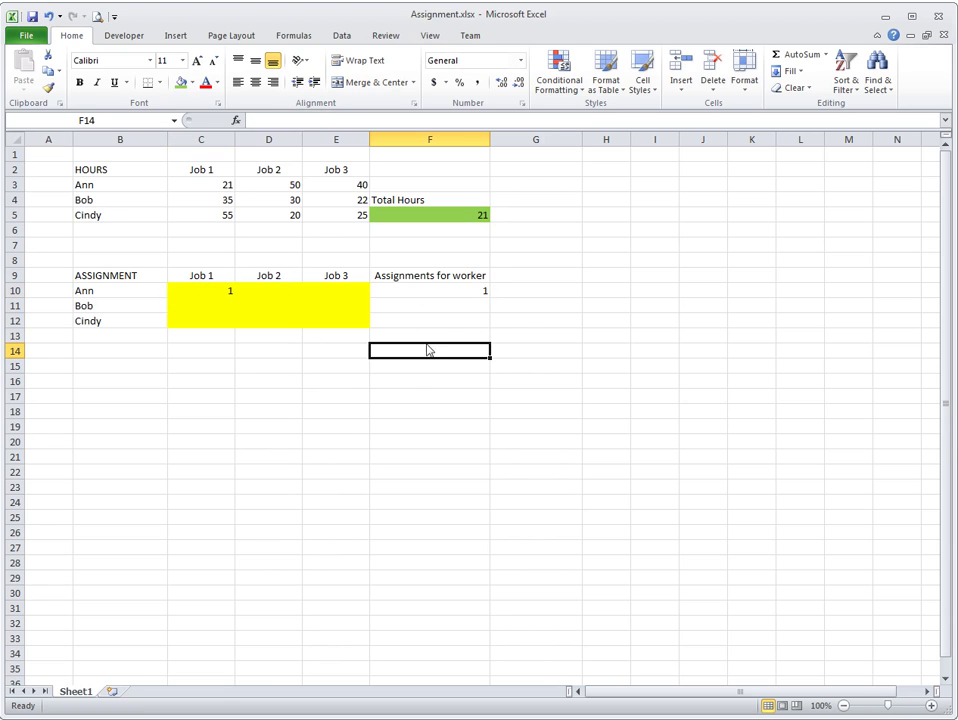
click(447, 297)
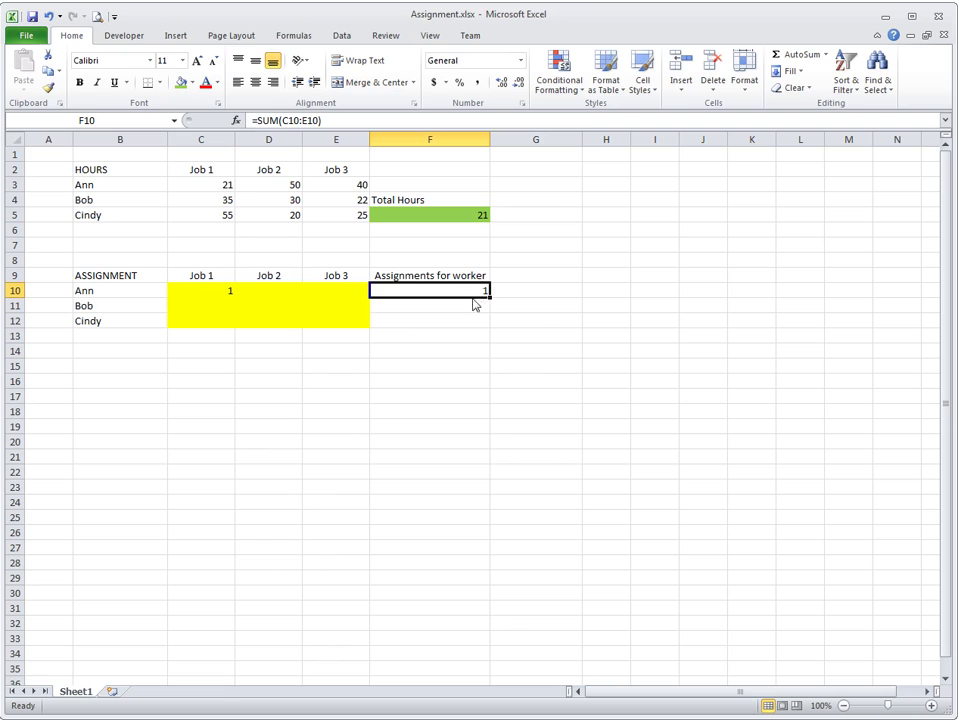
click(285, 292)
text(1)
click(402, 351)
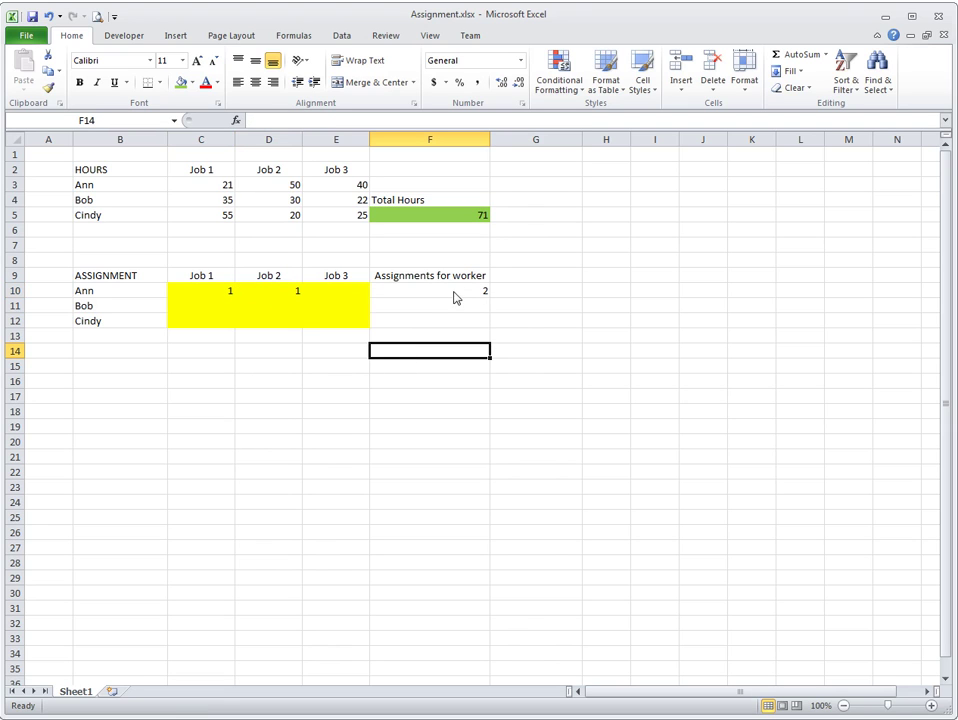
click(455, 297)
Step: Clear the test values from D10 and C10
click(267, 297)
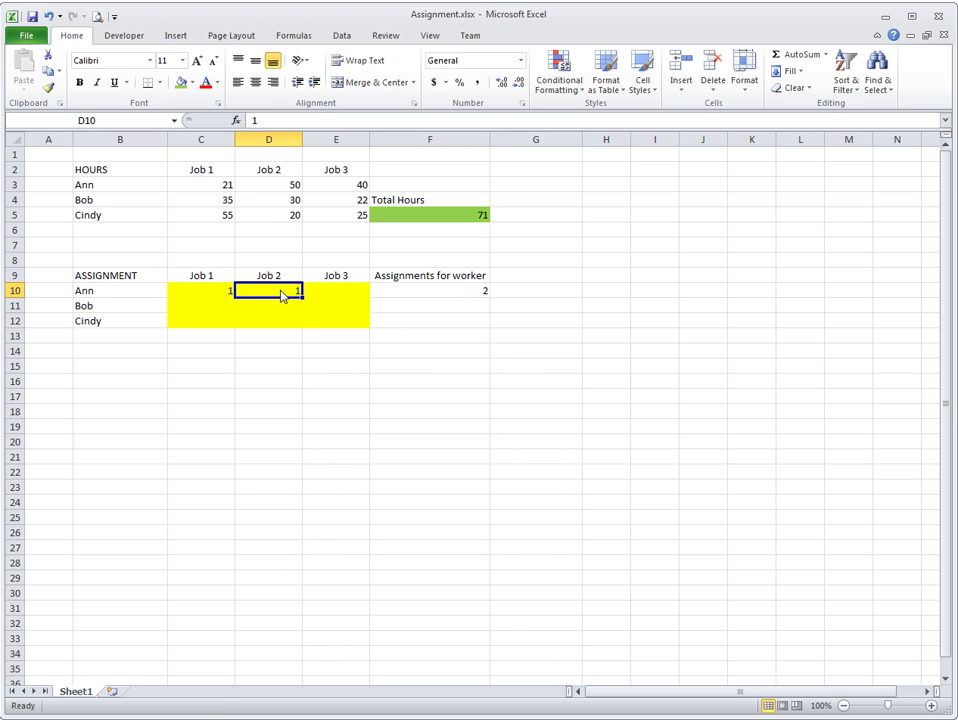
key(Delete)
click(220, 300)
key(Delete)
Step: Copy the row total formula from F10 down to F12 and check the cells it references
click(485, 291)
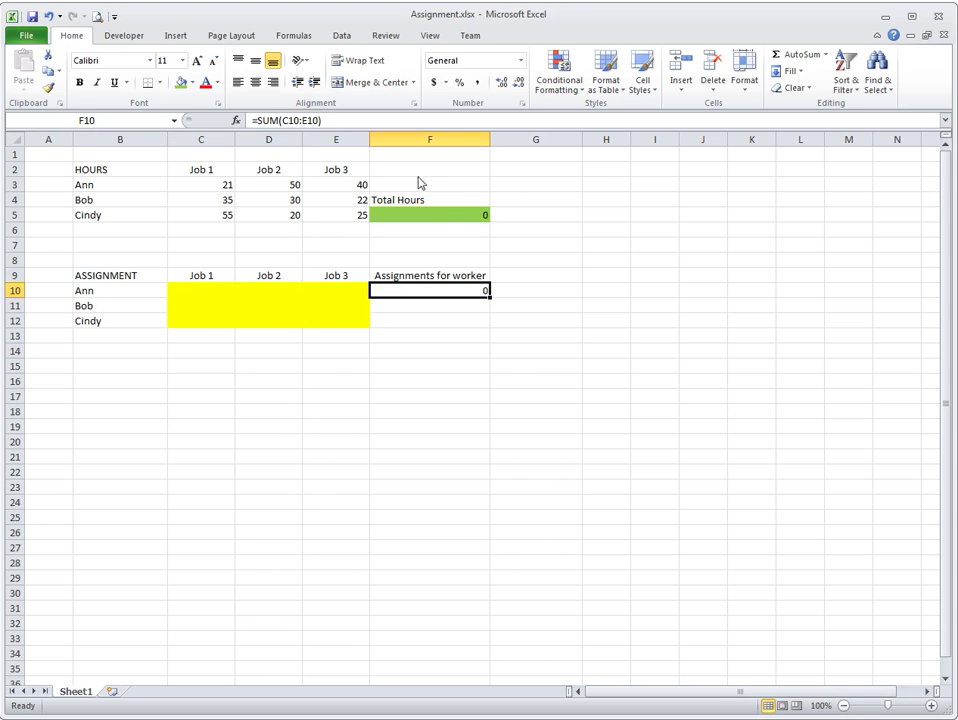
key(F2)
key(Escape)
drag(492, 302, 490, 331)
key(F2)
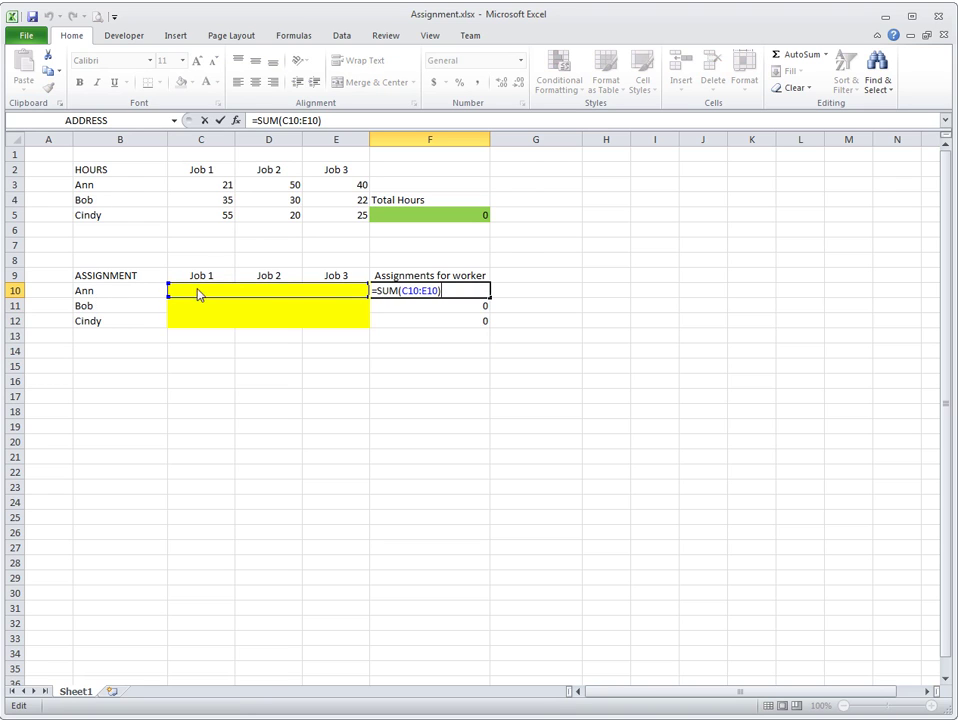
key(Escape)
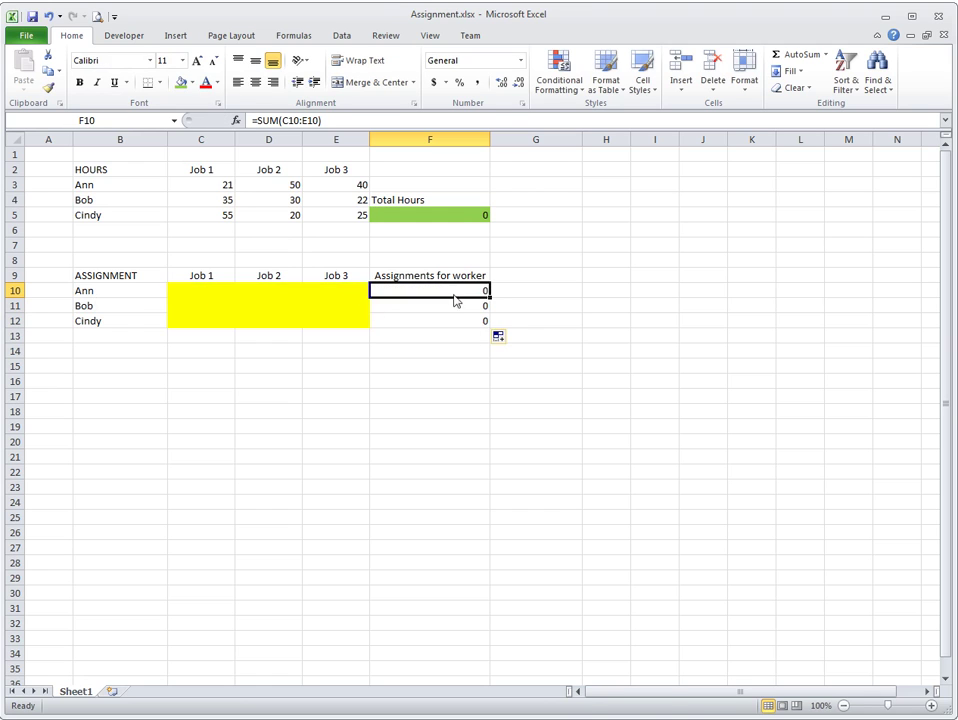
Step: Fill the worker totals in F10:F12 with light green
shift+click(470, 320)
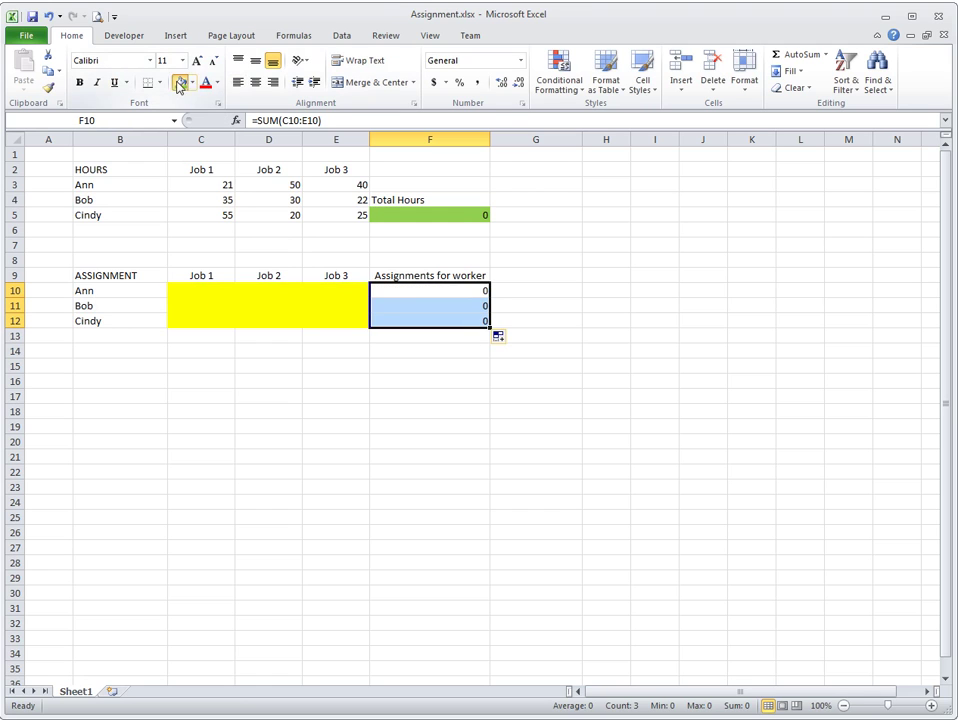
click(179, 87)
click(214, 337)
Step: Enter the label "Assignments for job" in B13 and widen column B to fit it
click(135, 342)
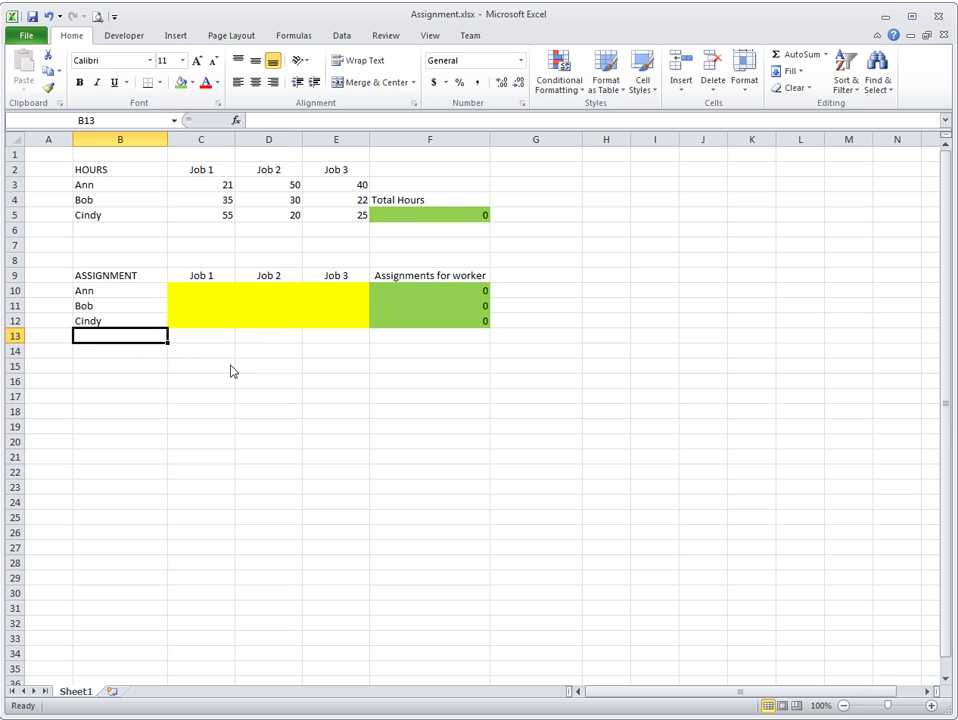
text(Assig)
text(nem)
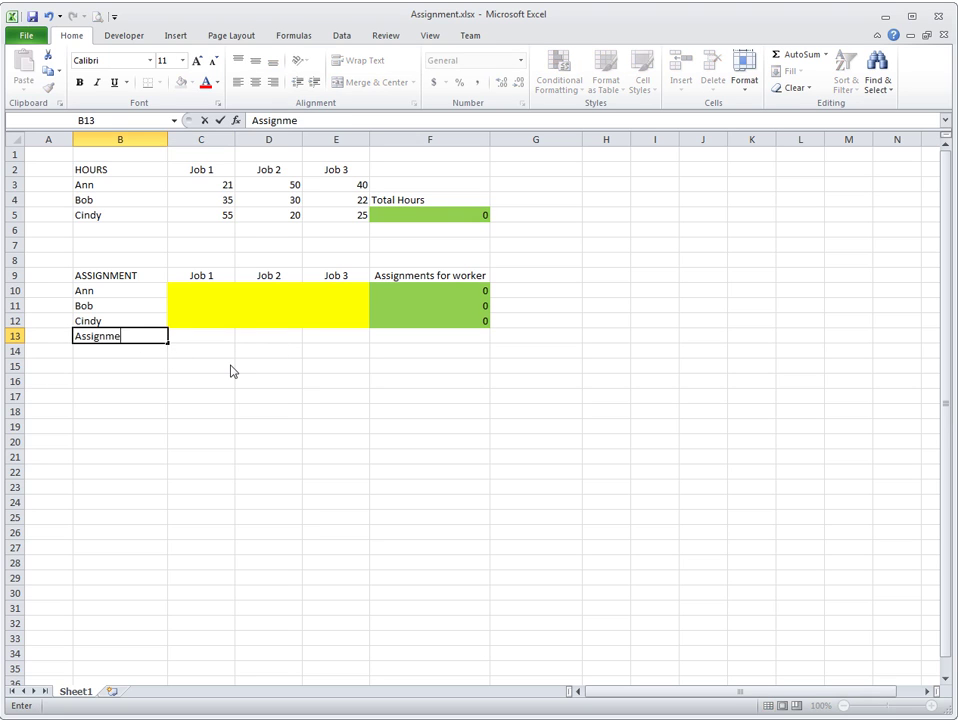
text(nts for job)
key(Return)
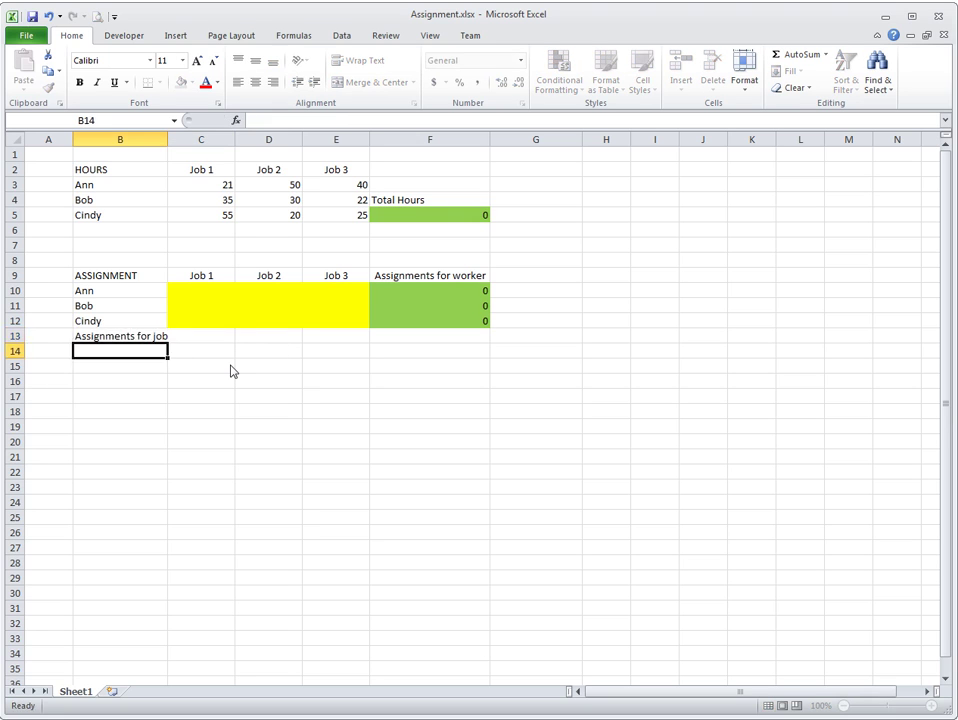
drag(168, 140, 177, 147)
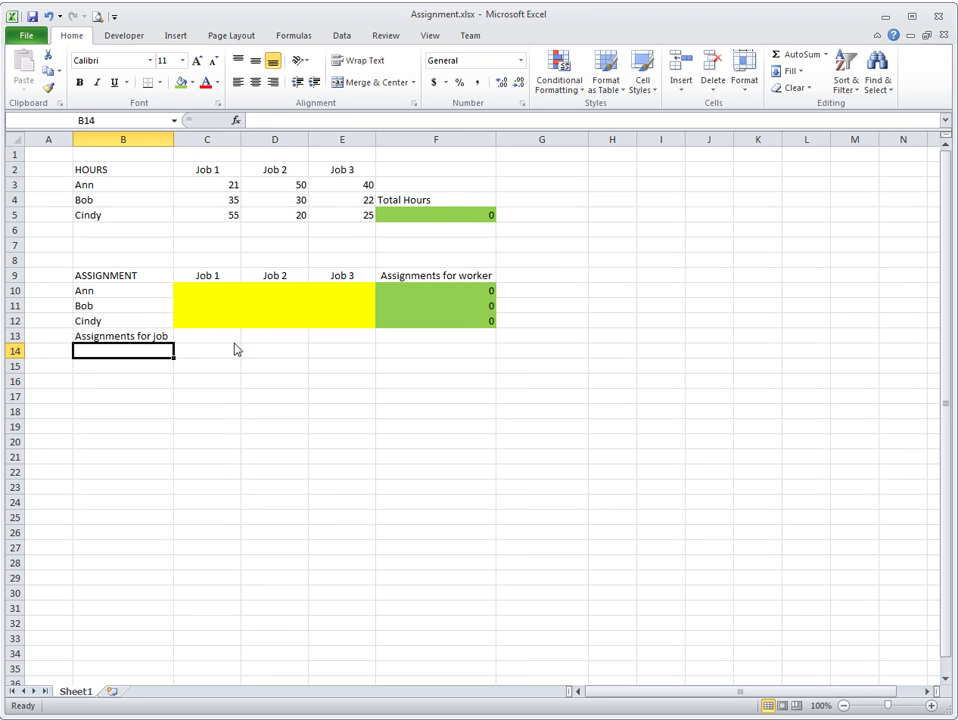
Step: Enter =SUM(C10:C12) in C13 to total the assignments for Job 1
click(218, 341)
text(=sum()
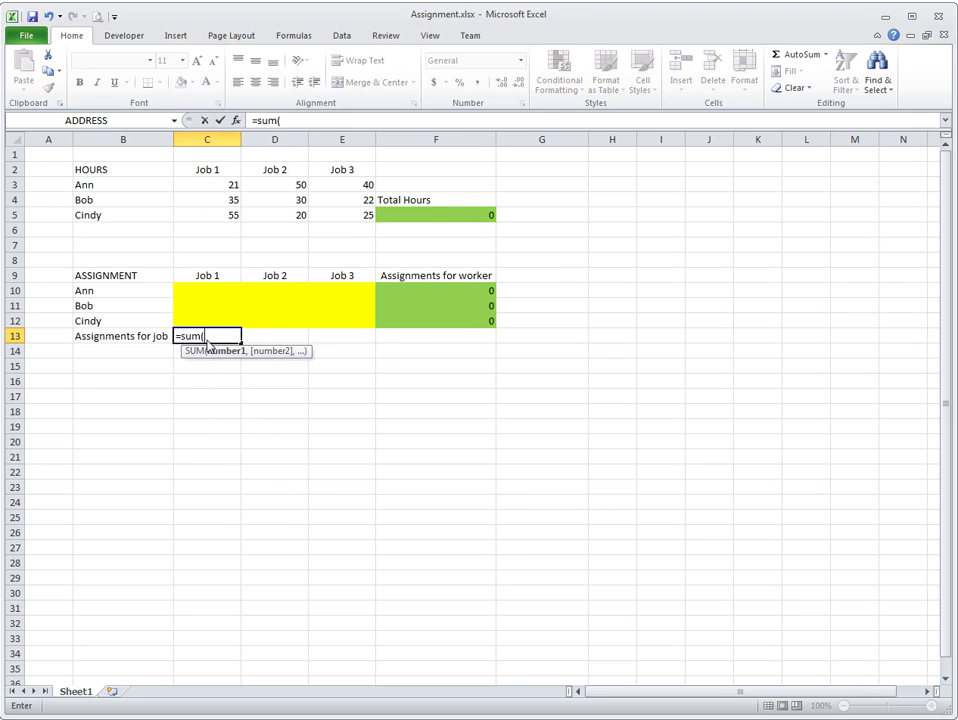
drag(208, 320, 208, 290)
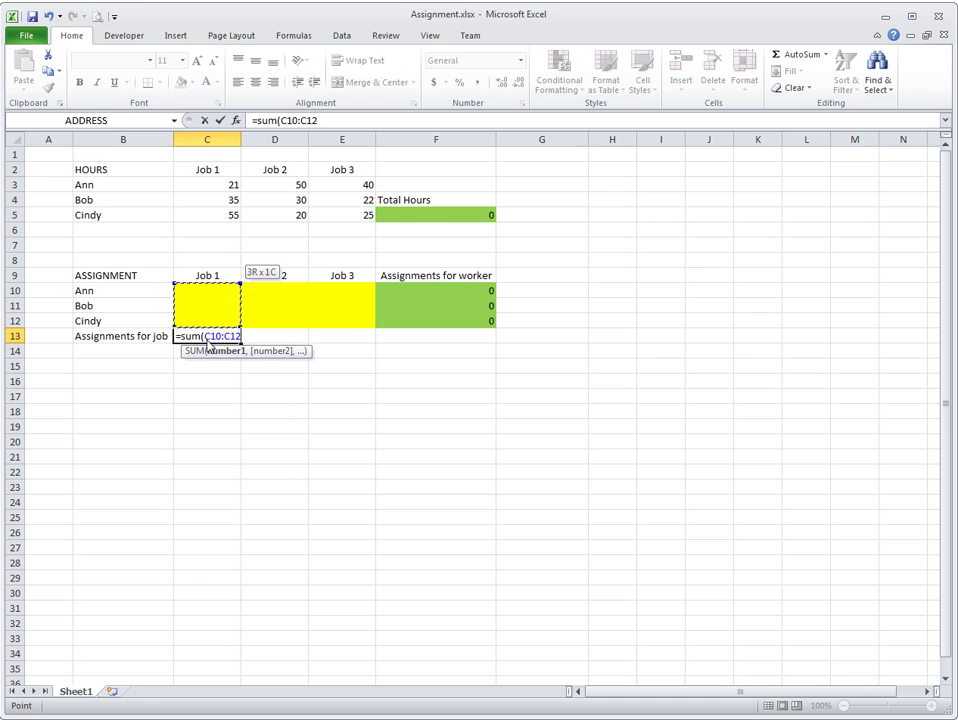
key(Return)
Step: Fill C13 with light green and copy its formula across to E13
click(208, 340)
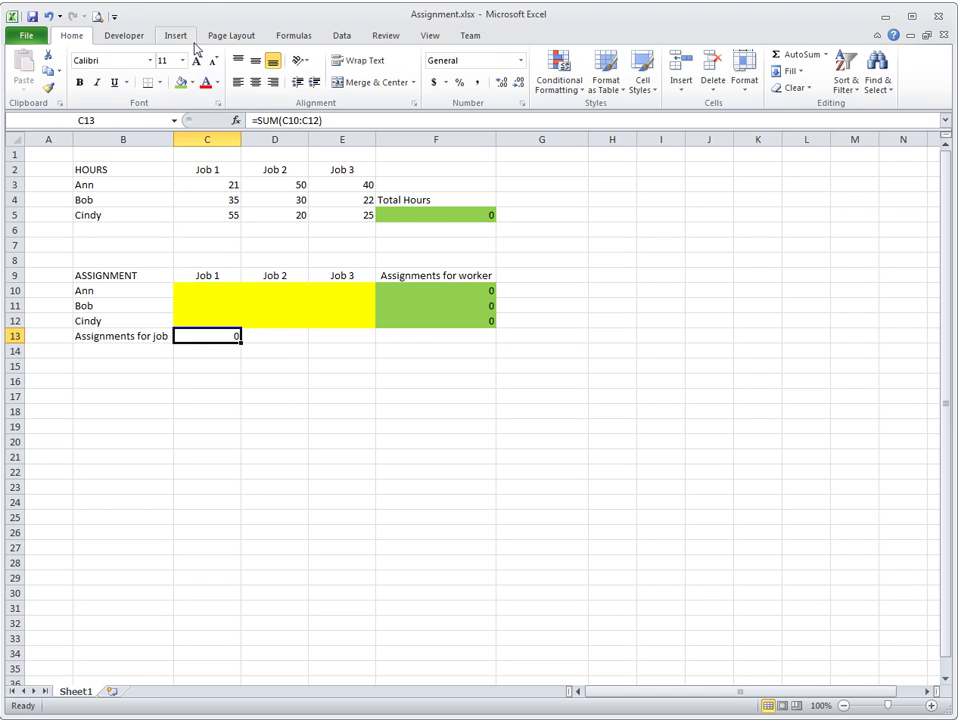
click(181, 82)
drag(240, 343, 330, 347)
Step: Examine which cells the job totals in row 13 and the worker totals in F10:F12 add up
click(293, 336)
key(F2)
key(Escape)
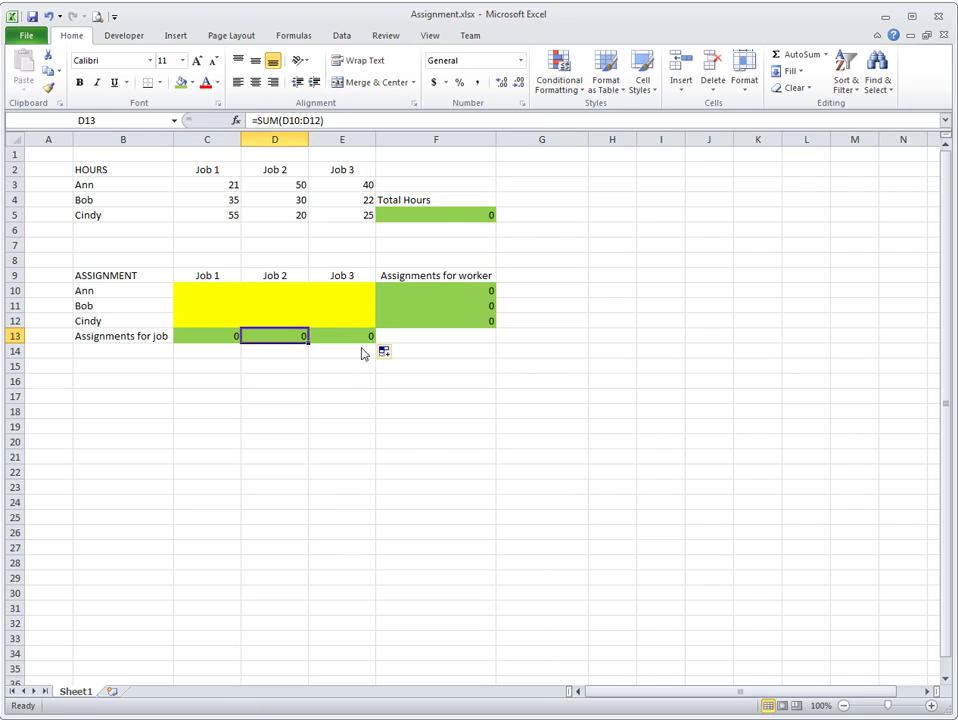
key(Right)
key(F2)
key(Escape)
key(Right)
key(Up)
key(F2)
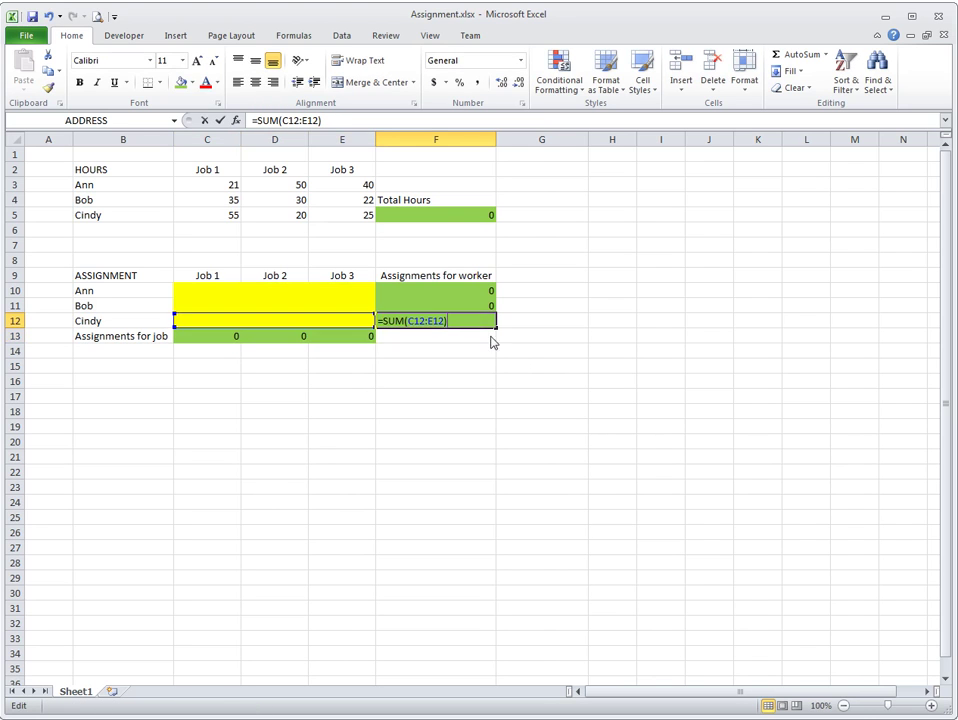
key(Escape)
key(Up)
key(F2)
key(Escape)
key(Up)
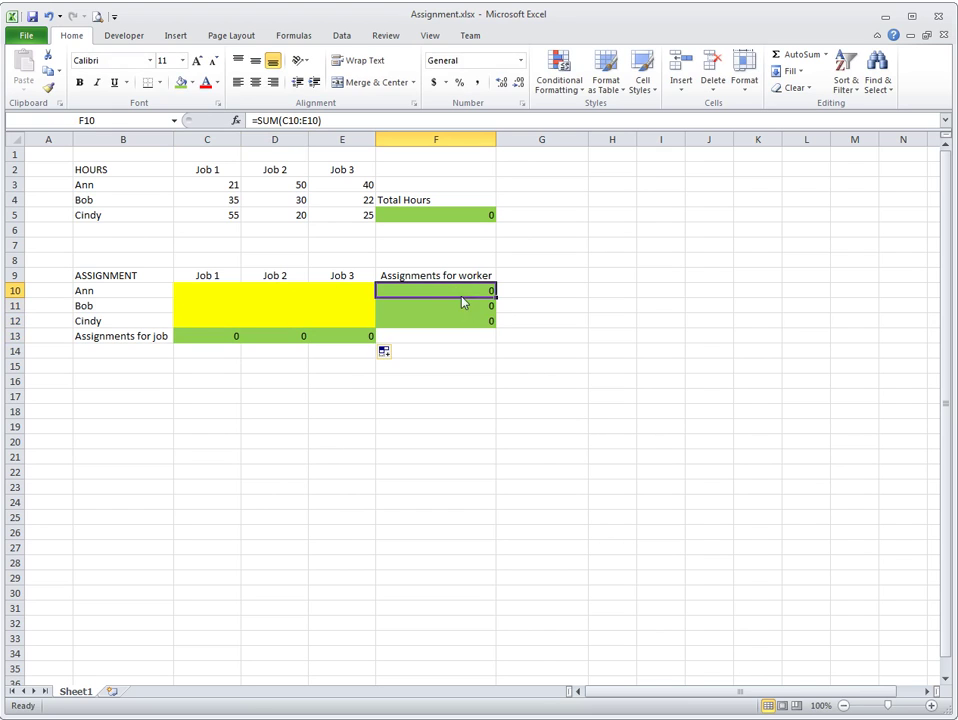
click(468, 337)
drag(448, 290, 460, 330)
drag(350, 338, 231, 338)
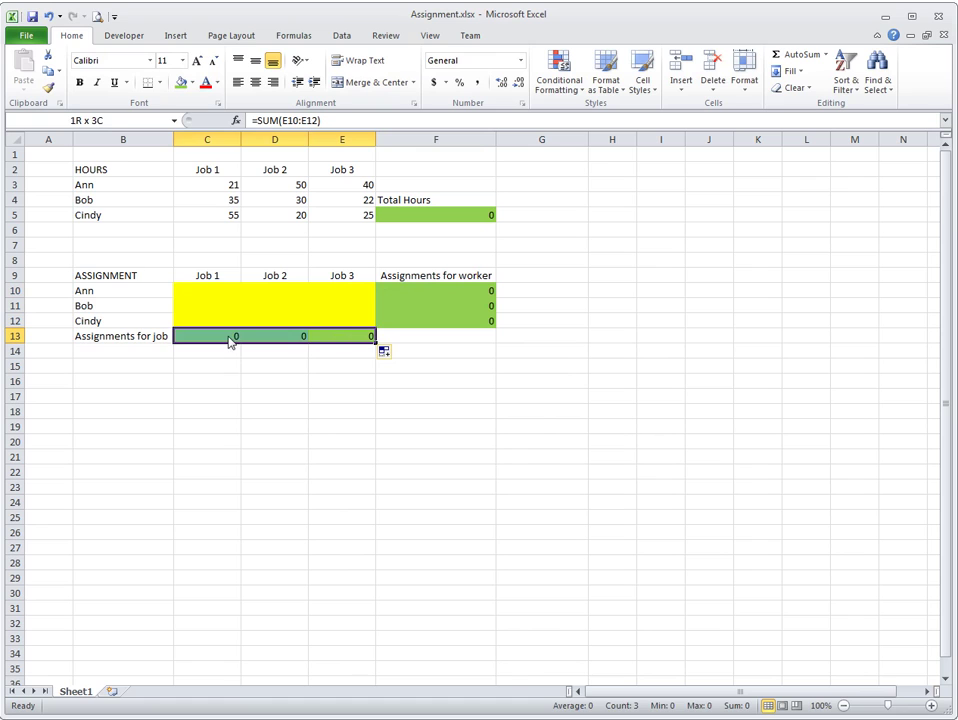
Step: Open Solver, set it to minimize the total hours in F5, and use C10:E12 as the changing variable cells
click(443, 216)
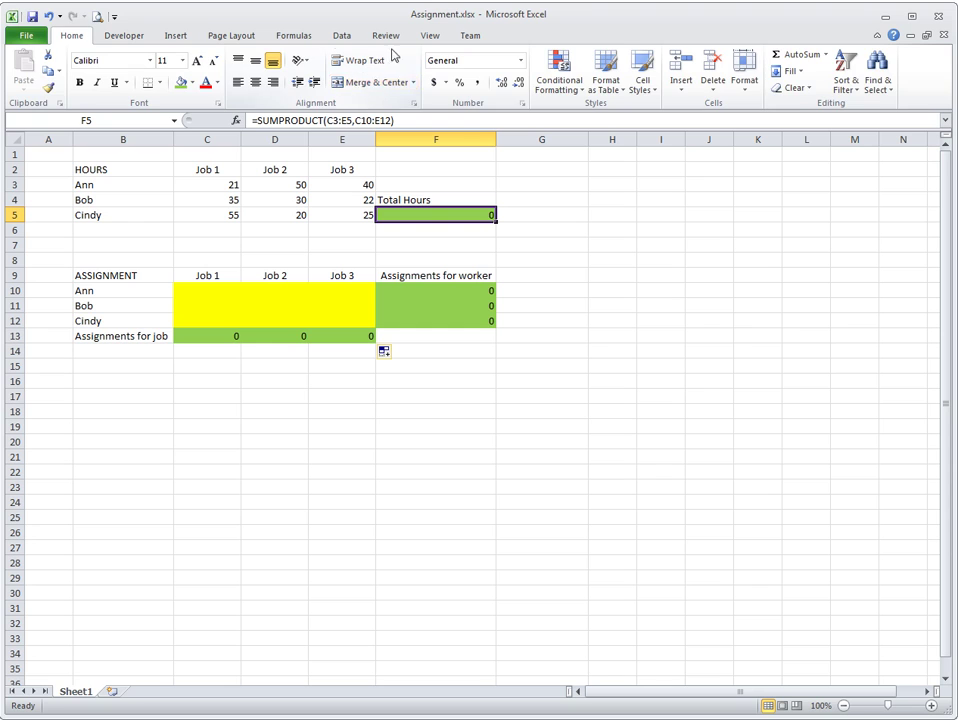
click(341, 35)
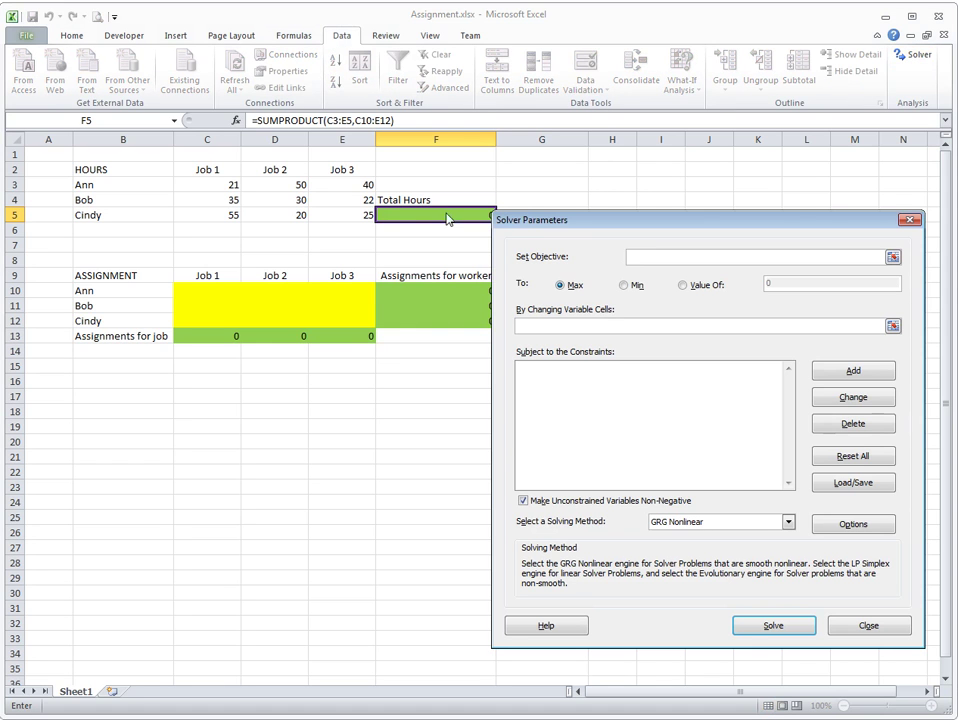
click(409, 215)
drag(566, 226, 581, 220)
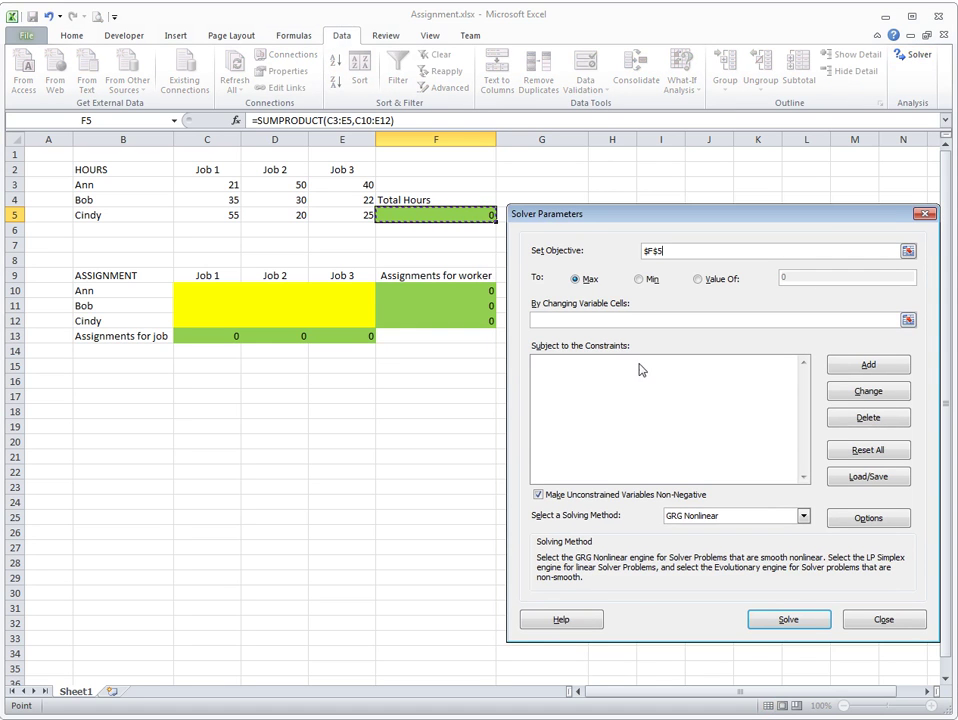
click(638, 279)
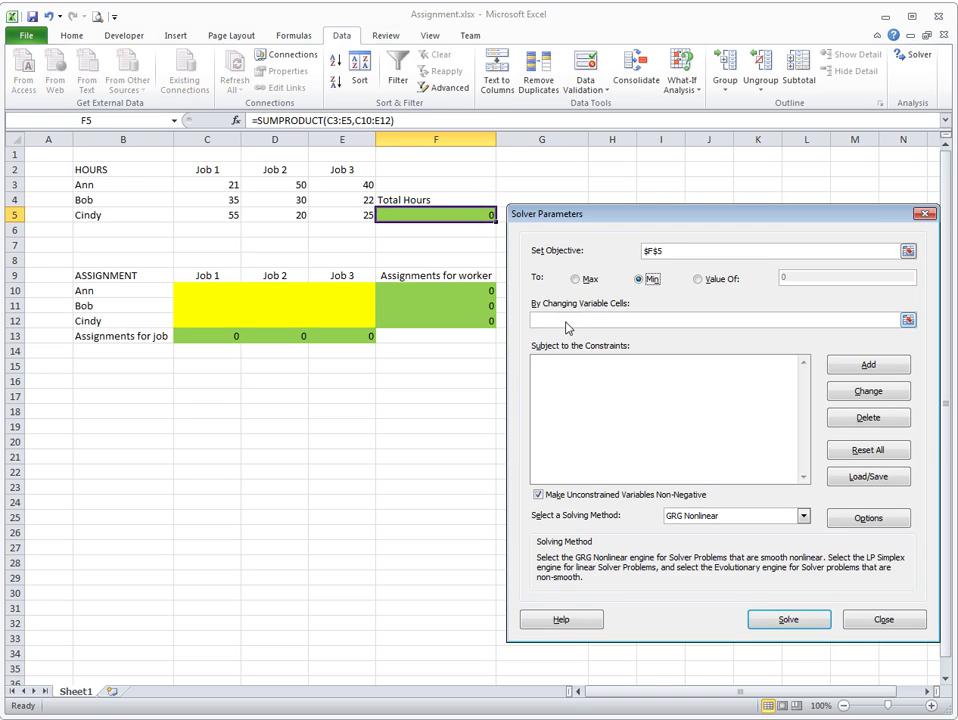
click(576, 324)
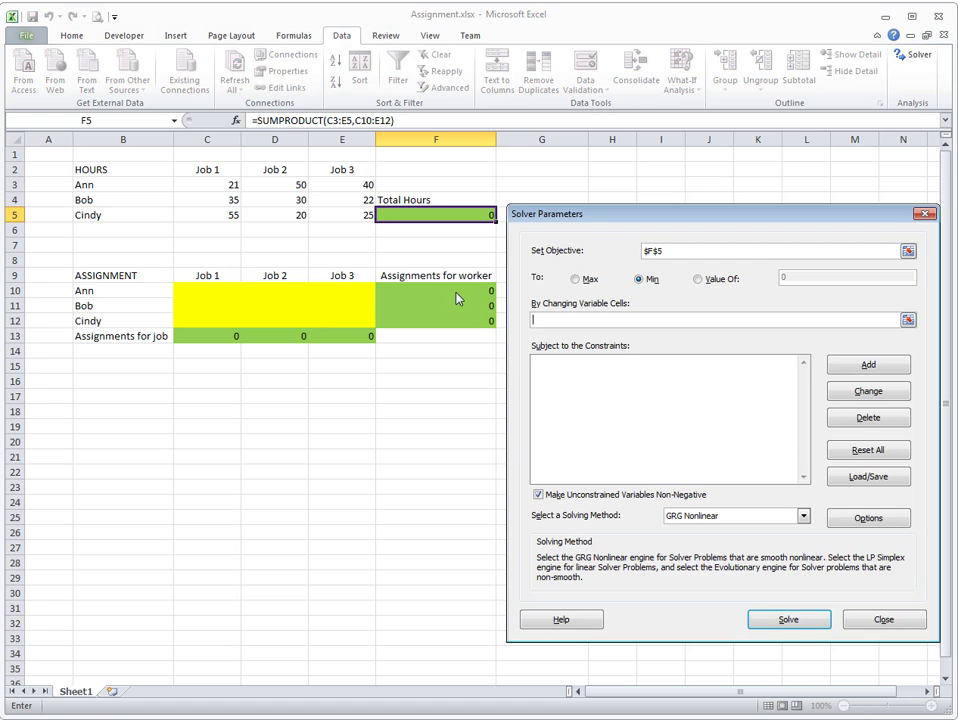
drag(207, 293, 333, 320)
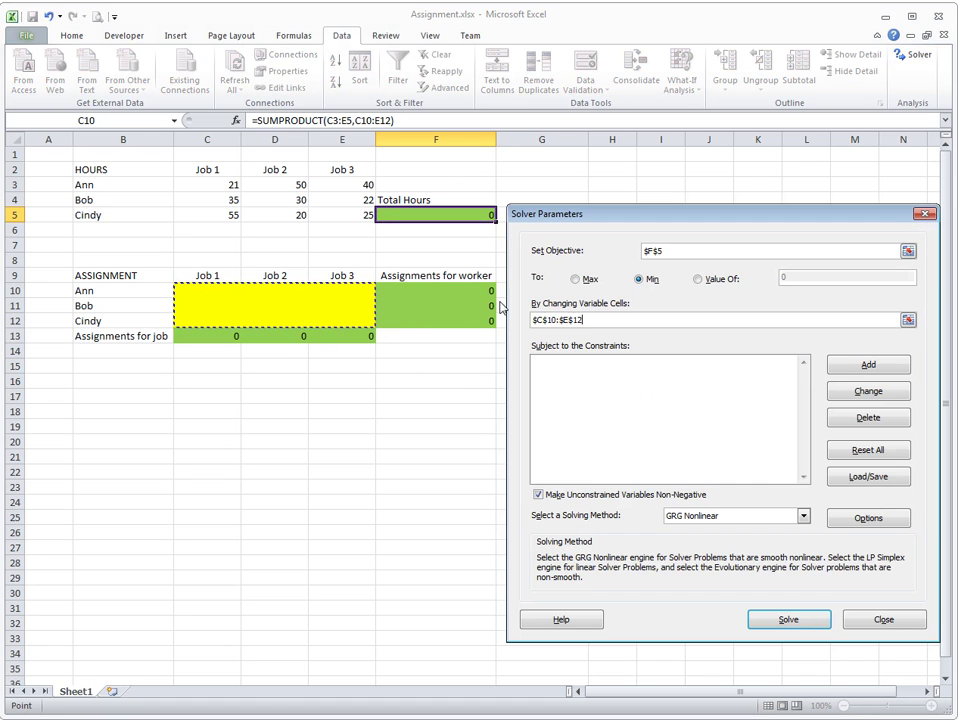
Step: Add a Solver constraint requiring the worker totals F10:F12 = 1
click(800, 306)
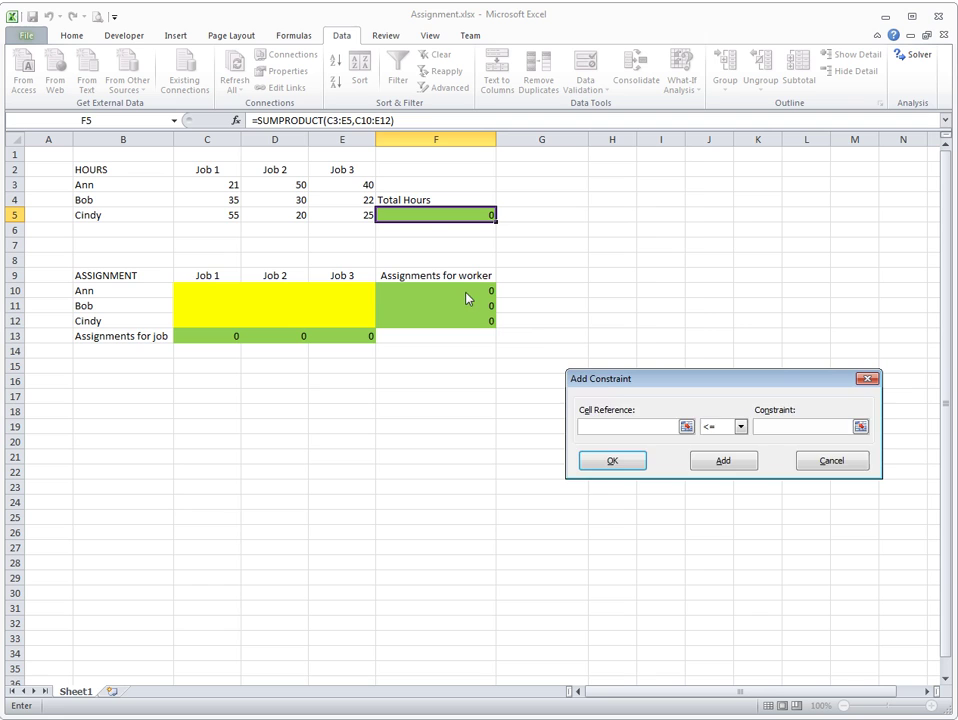
drag(466, 297, 470, 323)
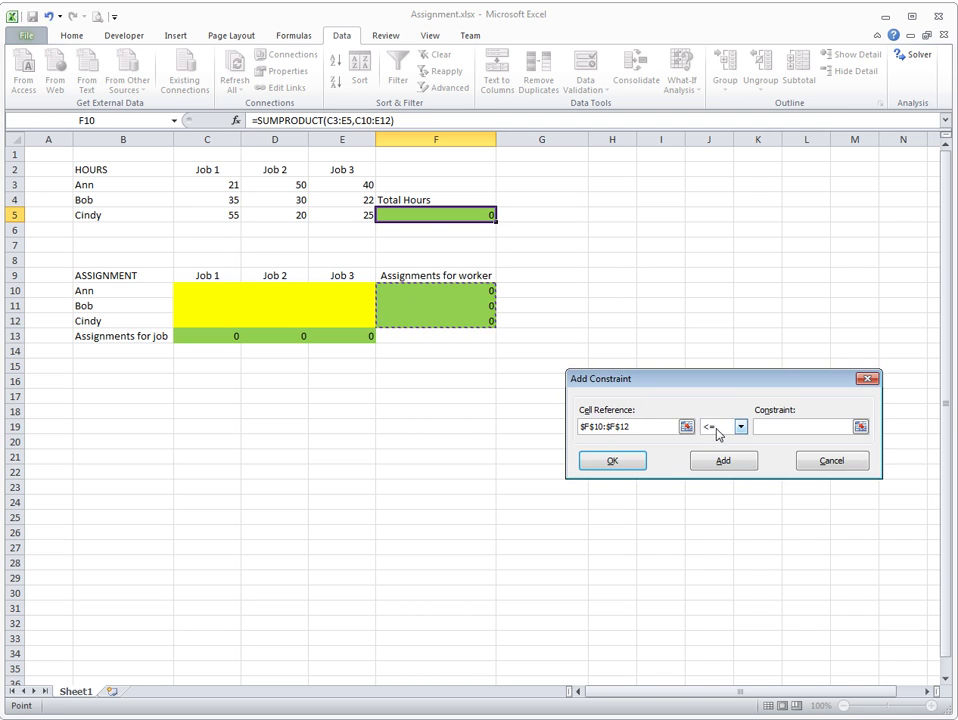
click(716, 433)
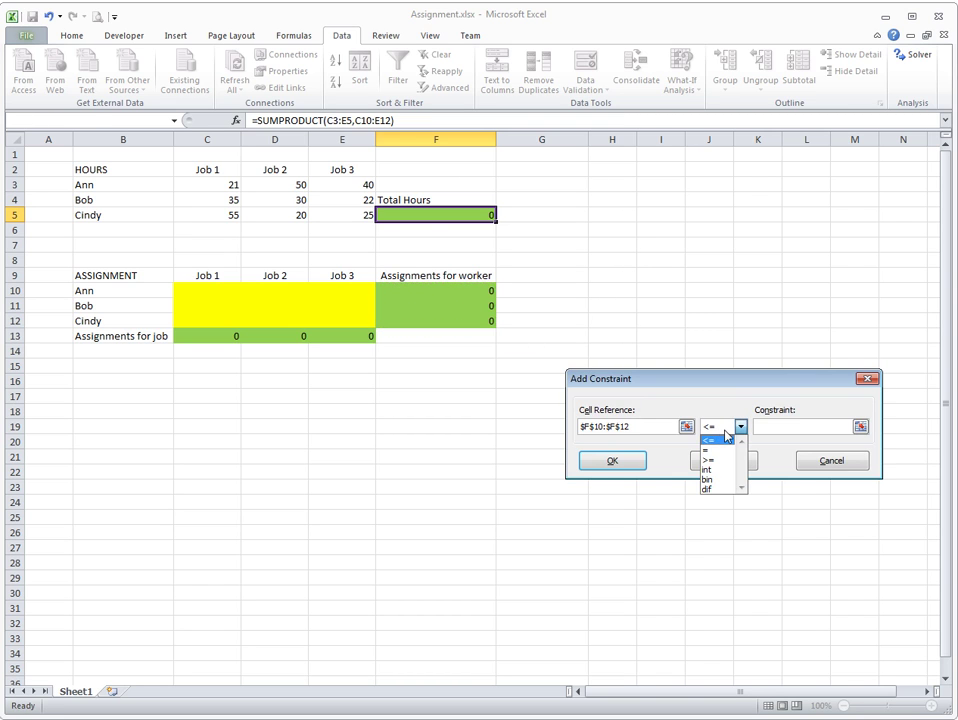
click(710, 449)
click(772, 428)
text(1)
click(721, 462)
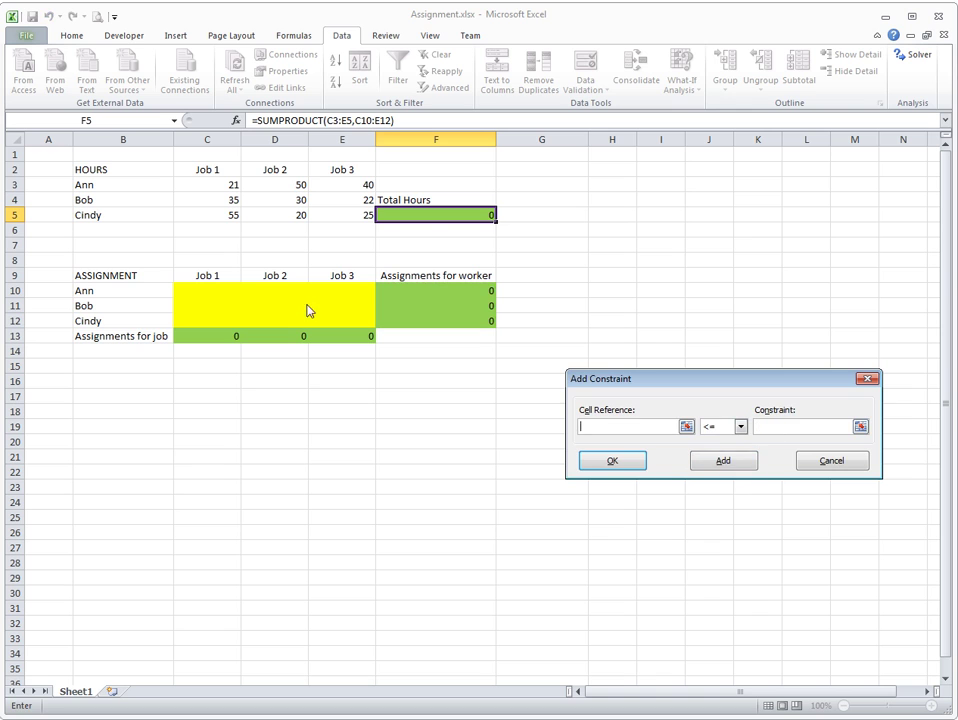
Step: Add a Solver constraint requiring the job totals C13:E13 = 1
drag(225, 341, 342, 341)
click(740, 426)
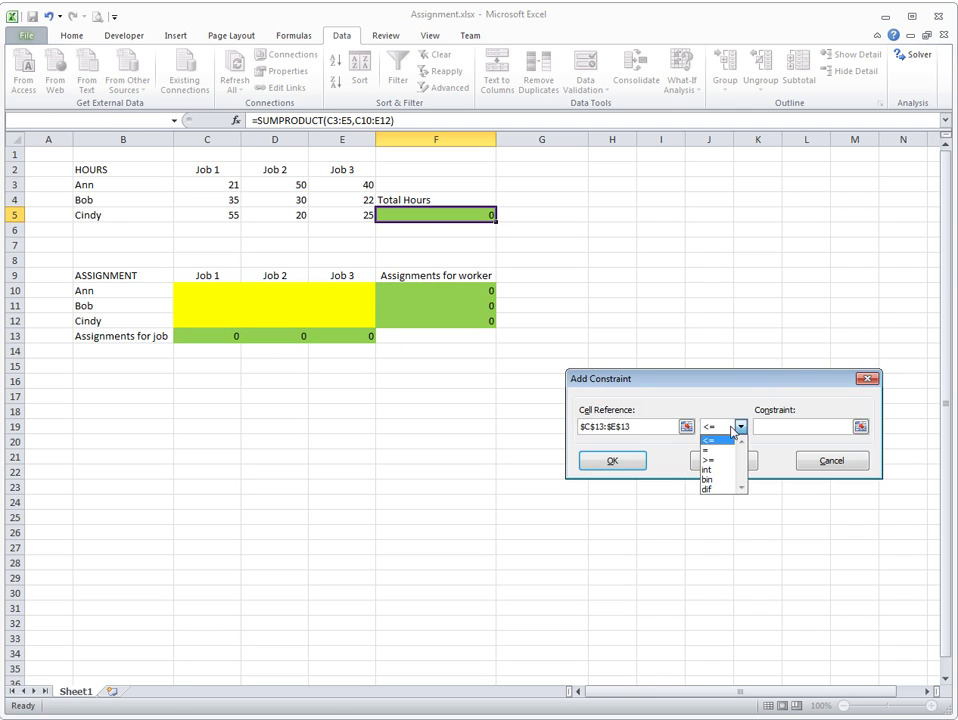
click(725, 450)
key(Tab)
text(1)
click(721, 461)
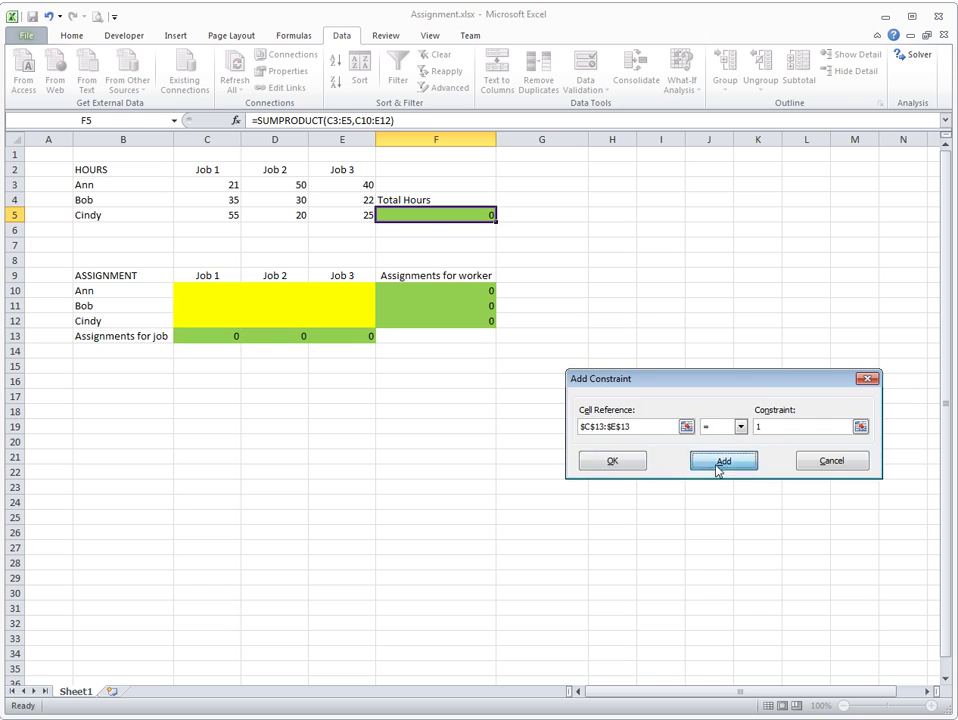
Step: Add a Solver constraint requiring the assignment cells C10:E12 >= 0 and return to the Solver parameters
drag(195, 290, 350, 322)
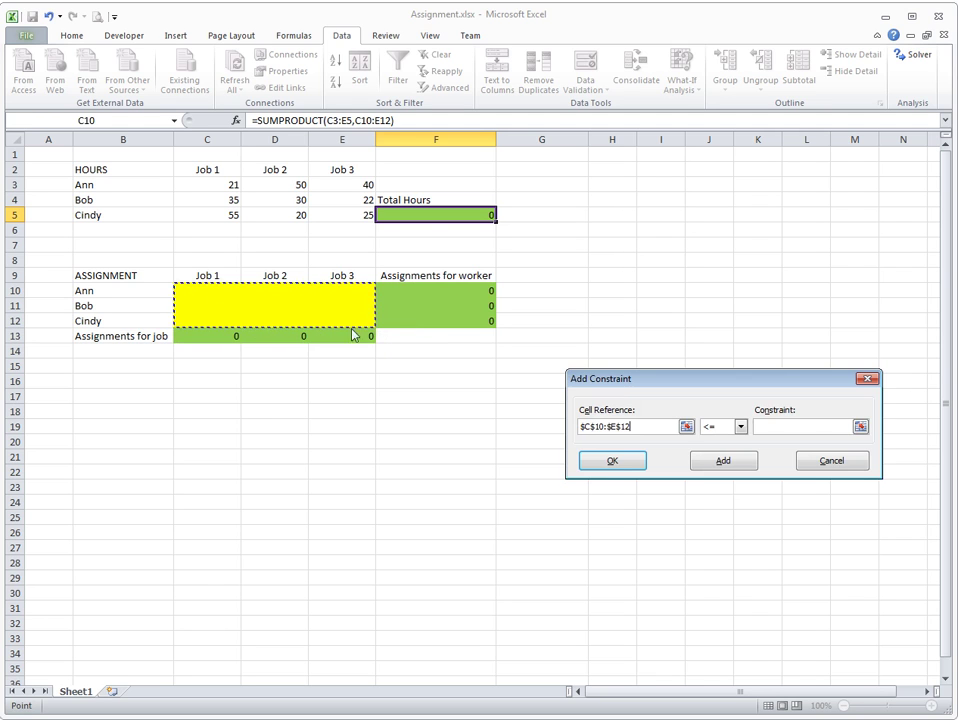
click(725, 427)
click(722, 459)
click(767, 429)
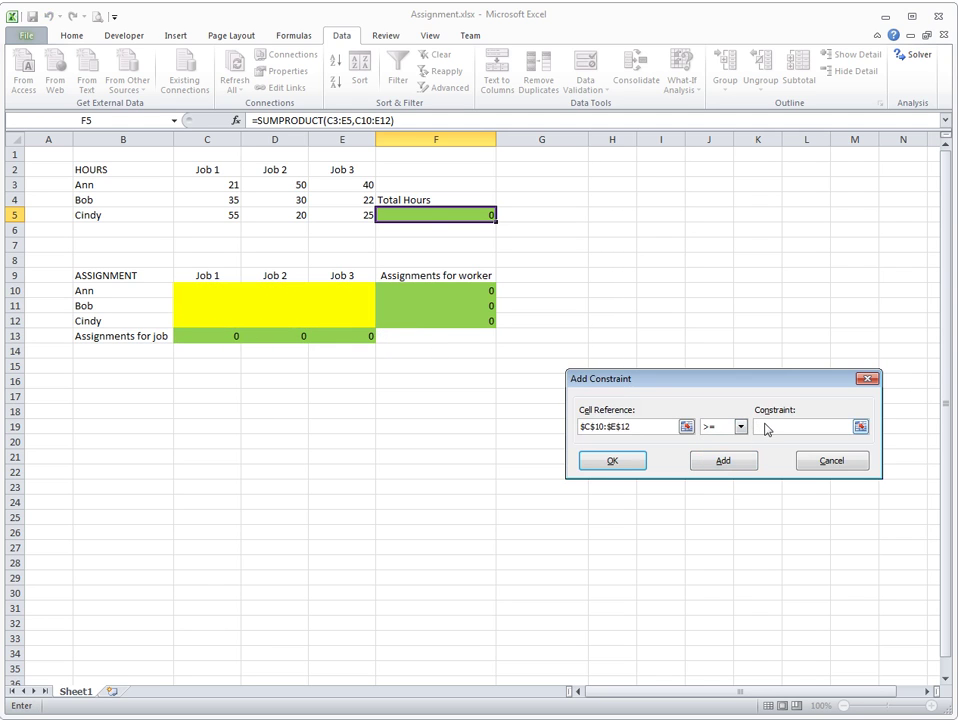
text(0)
click(621, 465)
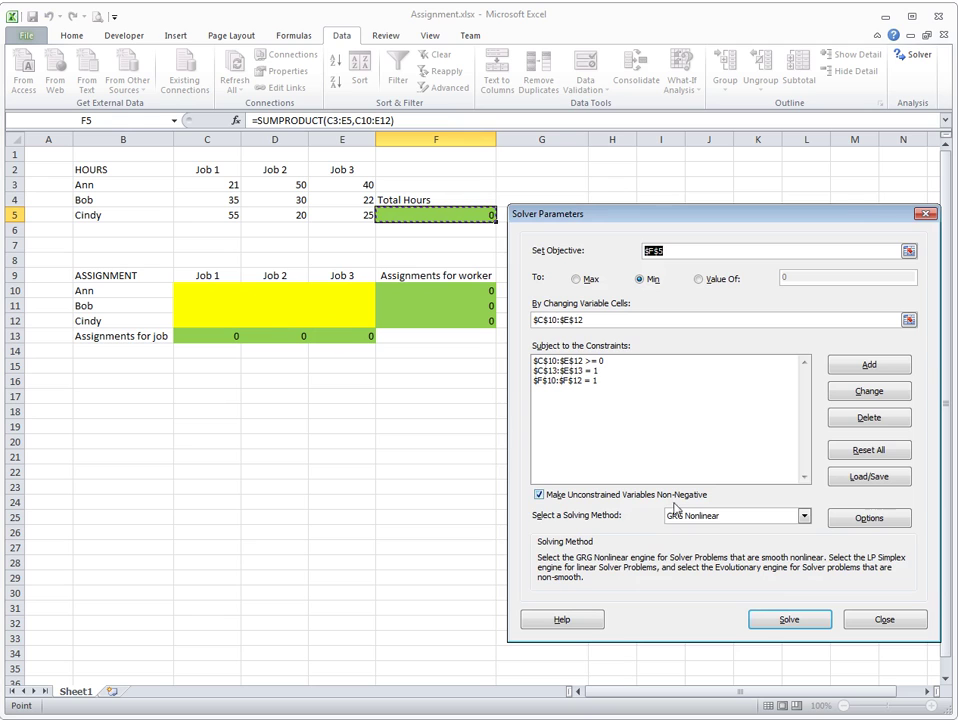
Step: Turn off making unconstrained variables non-negative in Solver and choose Simplex LP as the solving method
click(592, 495)
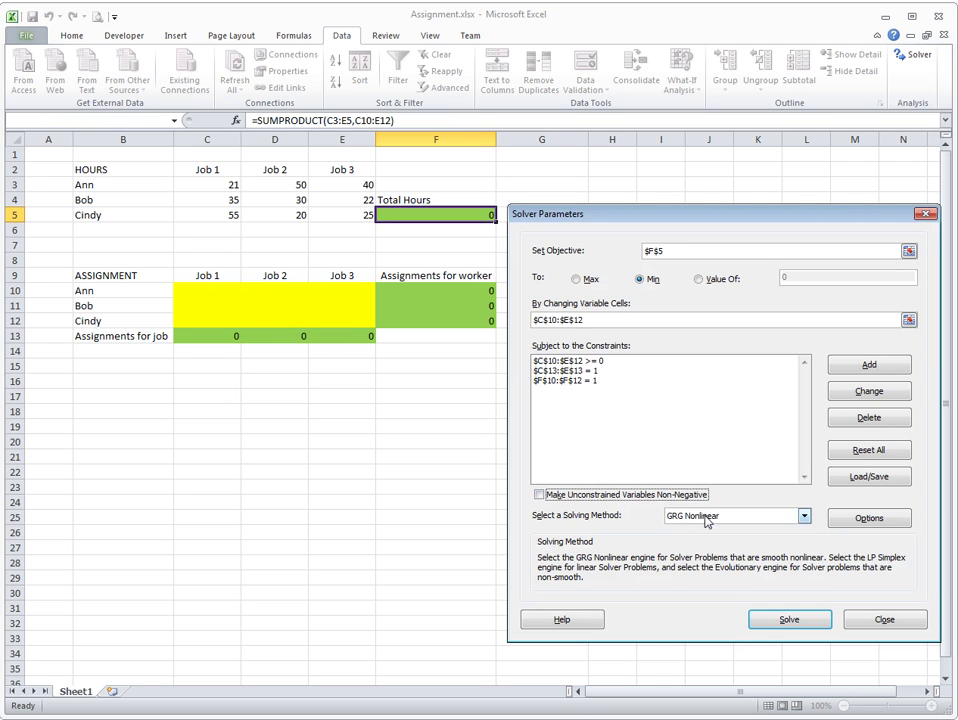
click(706, 516)
click(700, 541)
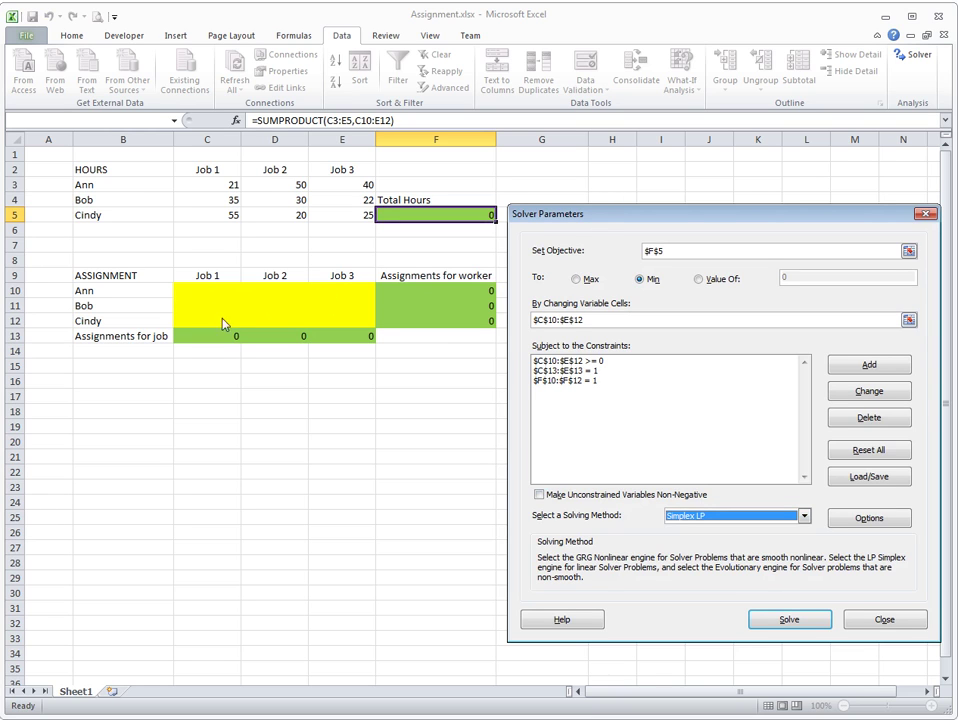
Step: Solve the assignment model and keep the Solver solution in the worksheet
click(783, 618)
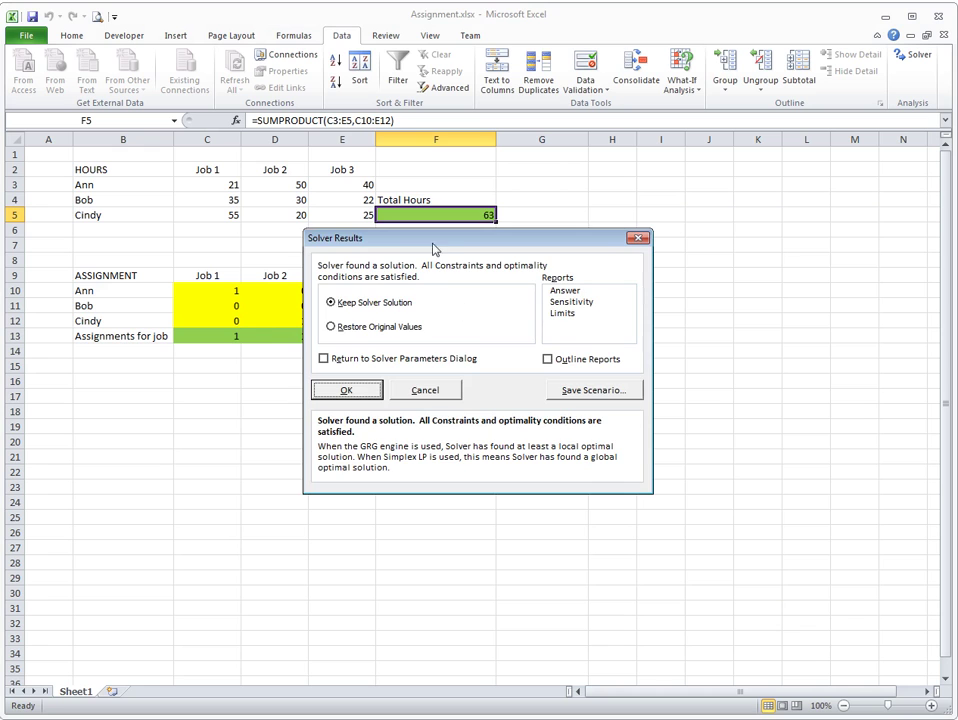
drag(433, 244, 640, 223)
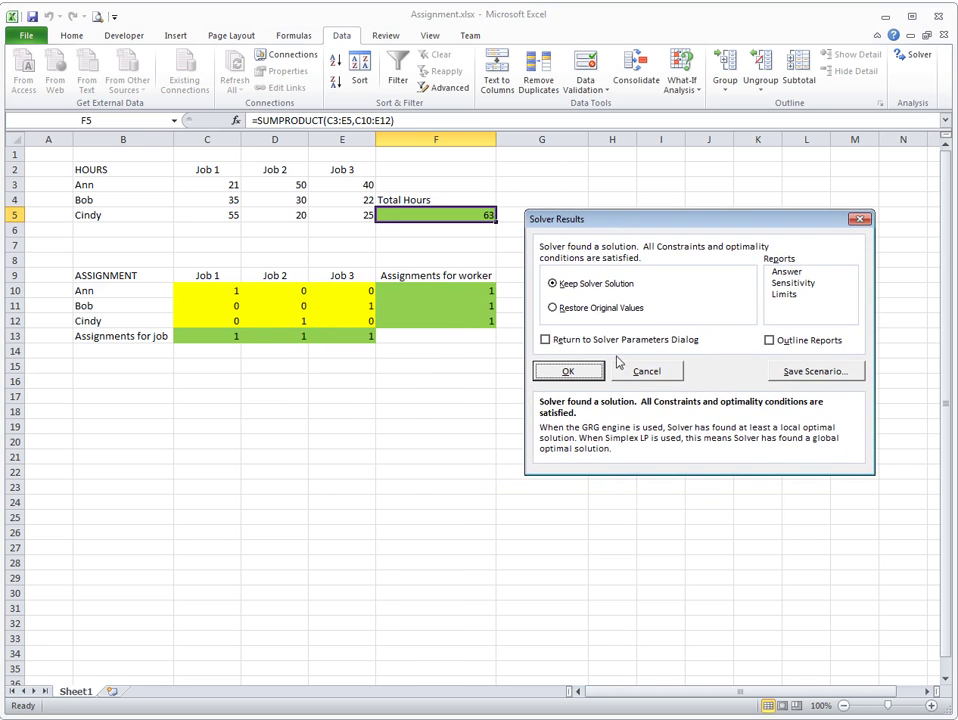
click(568, 372)
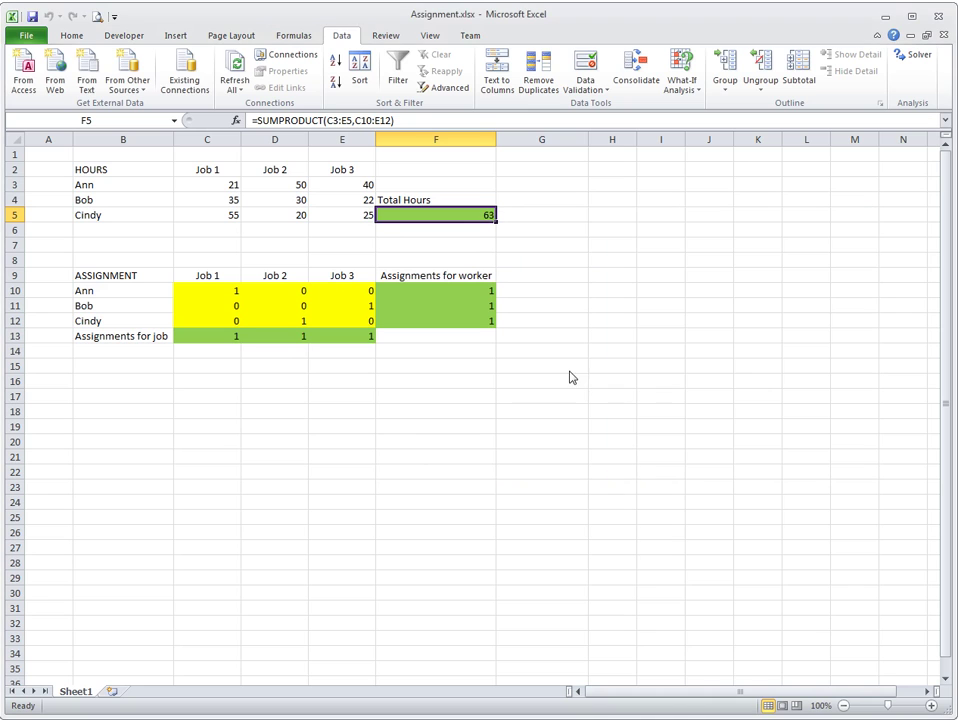
Step: Clear all the zeros from the assignment cells C10:E12, leaving only the ones
drag(230, 293, 330, 319)
click(293, 322)
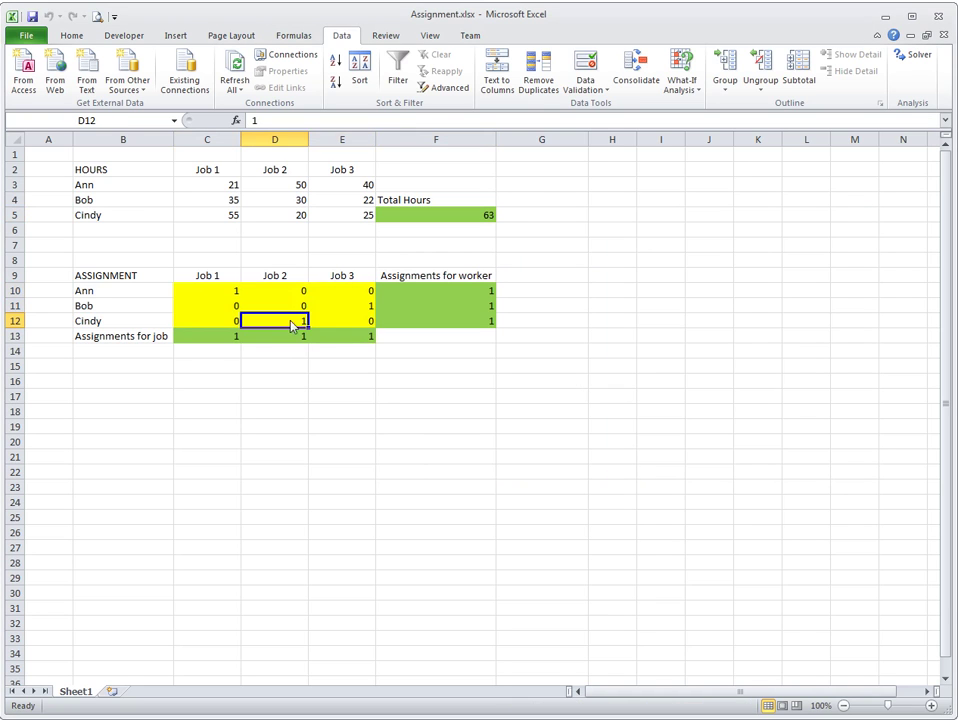
click(214, 306)
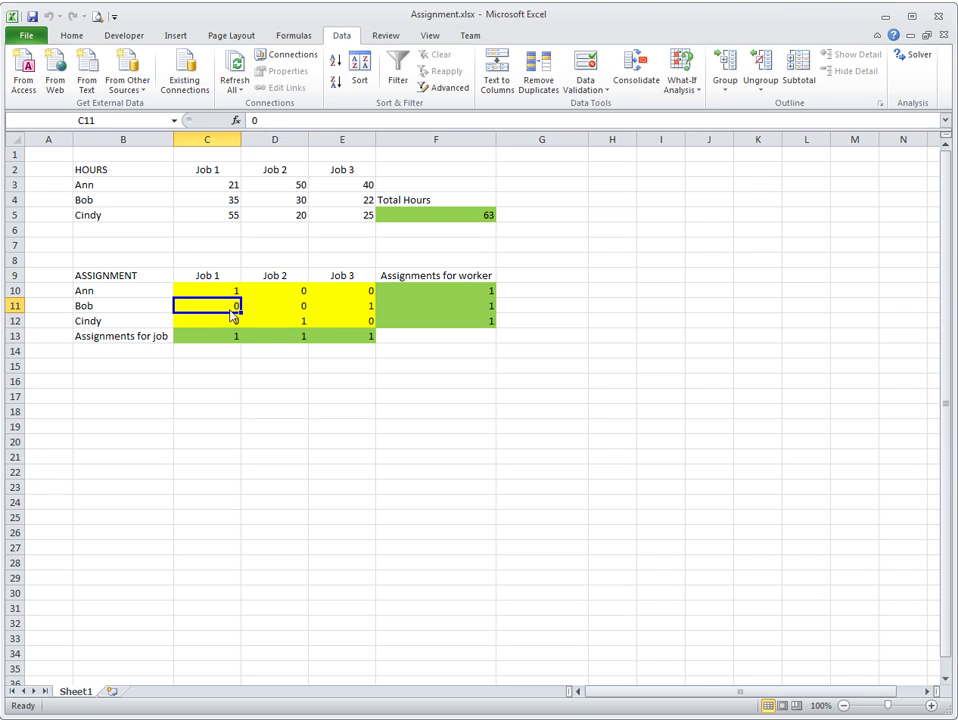
key(Delete)
click(222, 325)
key(Delete)
click(283, 302)
key(Delete)
click(290, 291)
key(Delete)
click(342, 292)
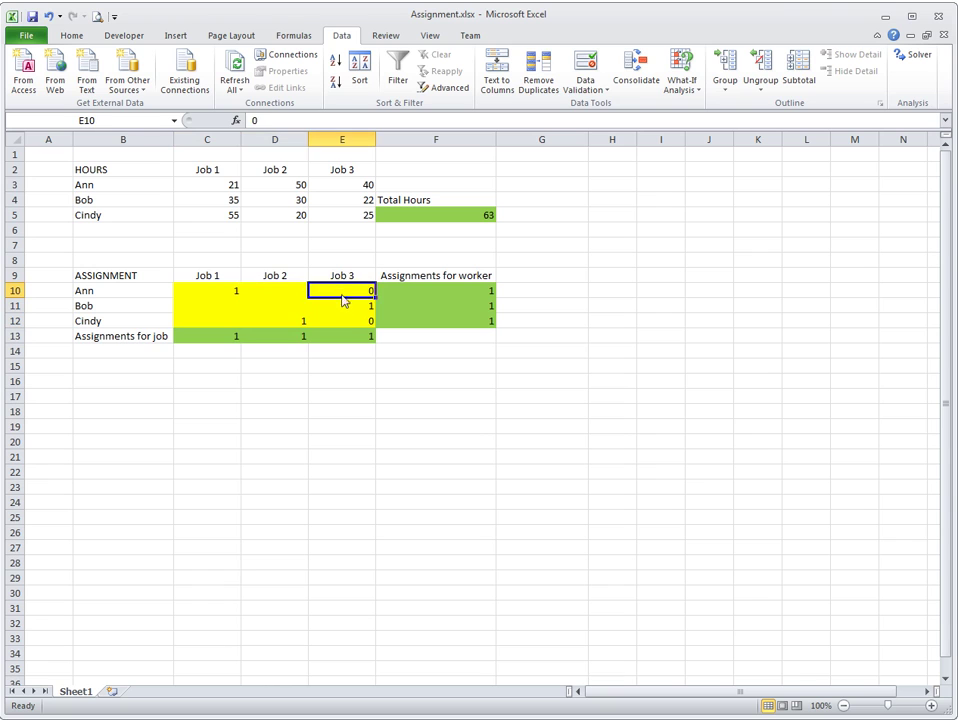
key(Delete)
click(342, 321)
key(Delete)
click(430, 350)
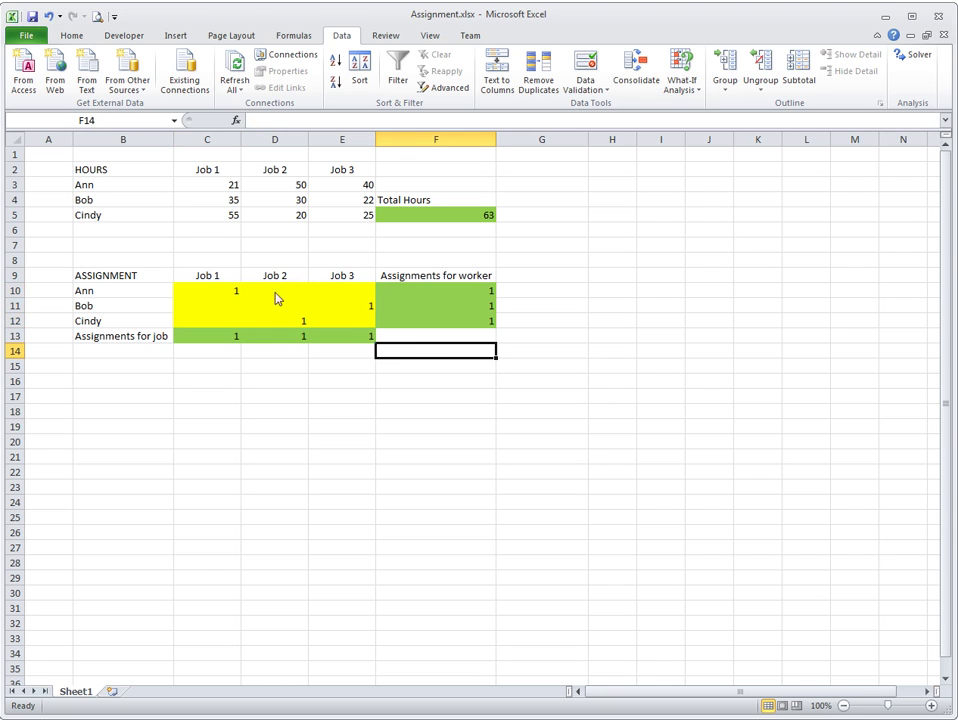
Step: Examine the ones in C10:E12, matching each worker in column B with the assigned job heading in row 9
click(225, 292)
click(286, 319)
click(340, 306)
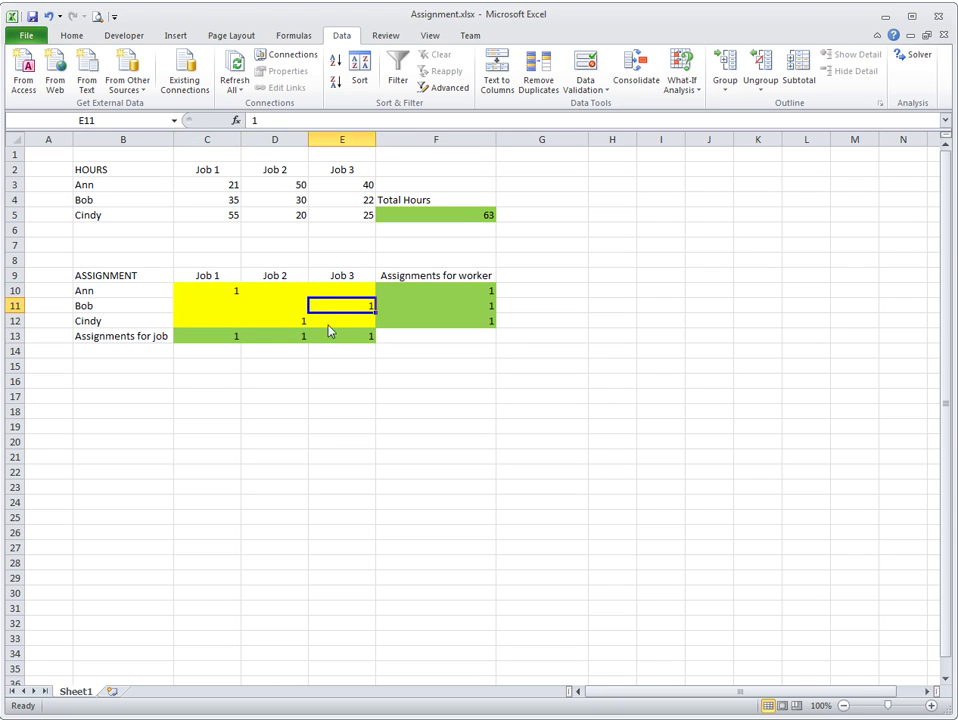
click(130, 296)
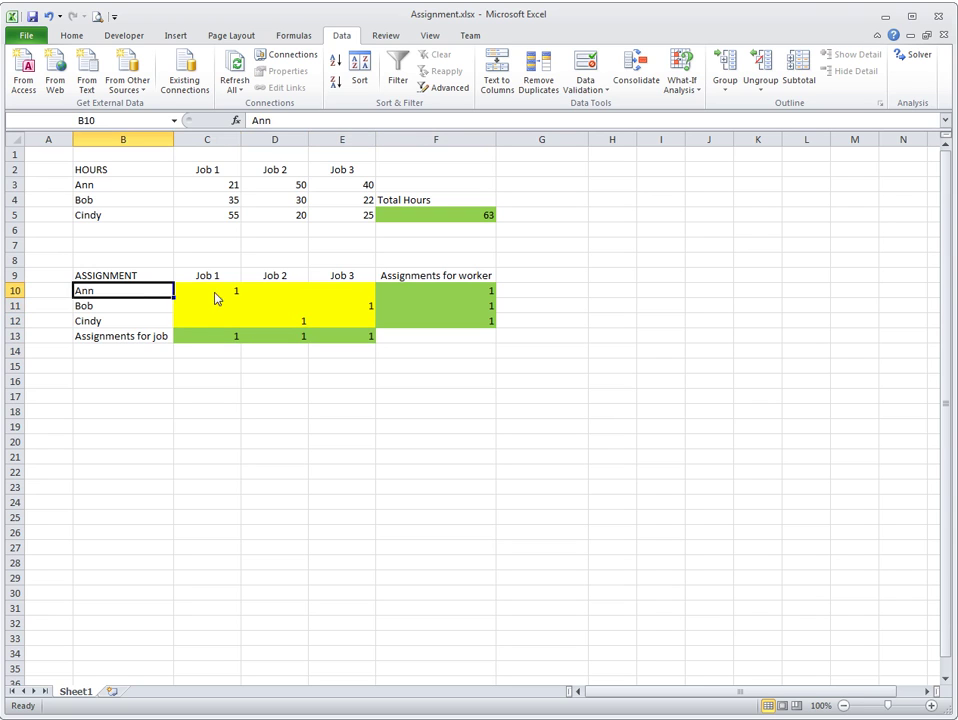
click(219, 277)
click(130, 312)
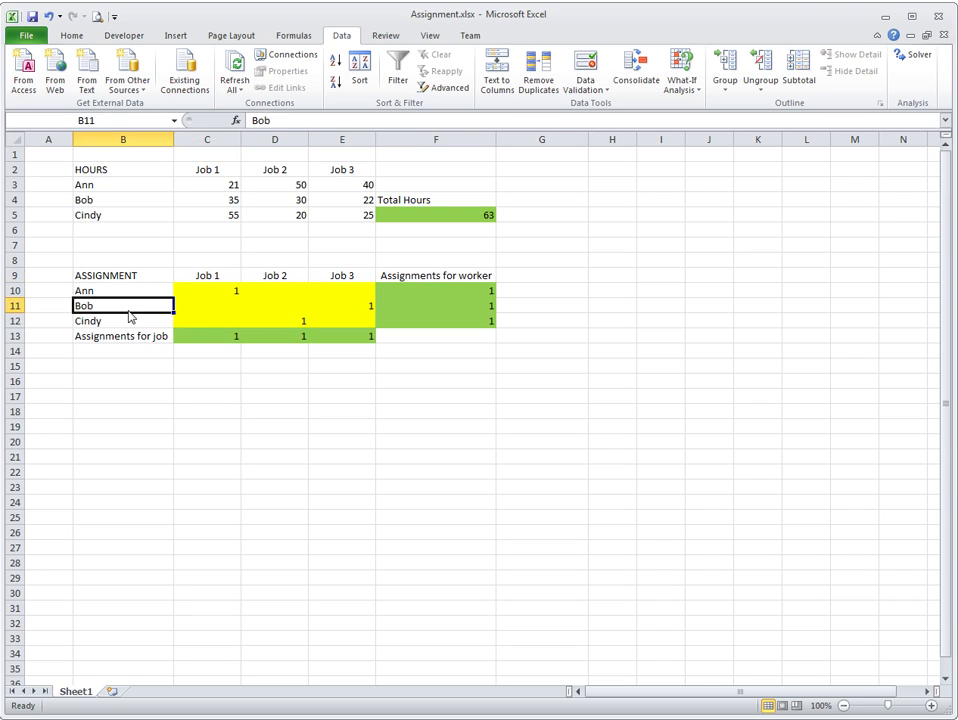
click(337, 312)
click(338, 275)
click(152, 323)
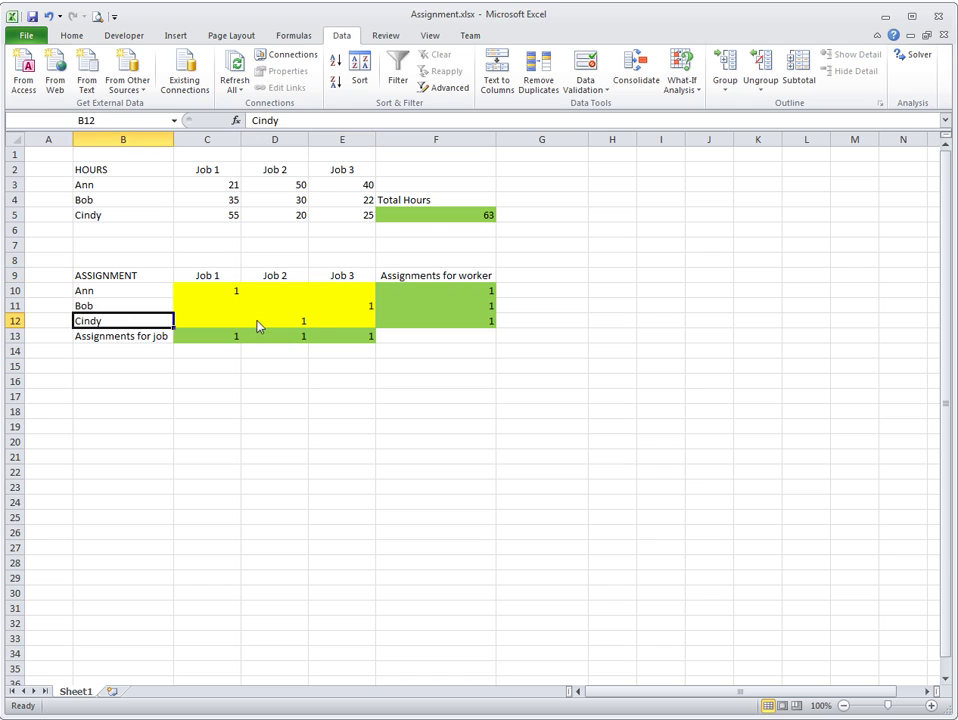
click(268, 316)
click(279, 285)
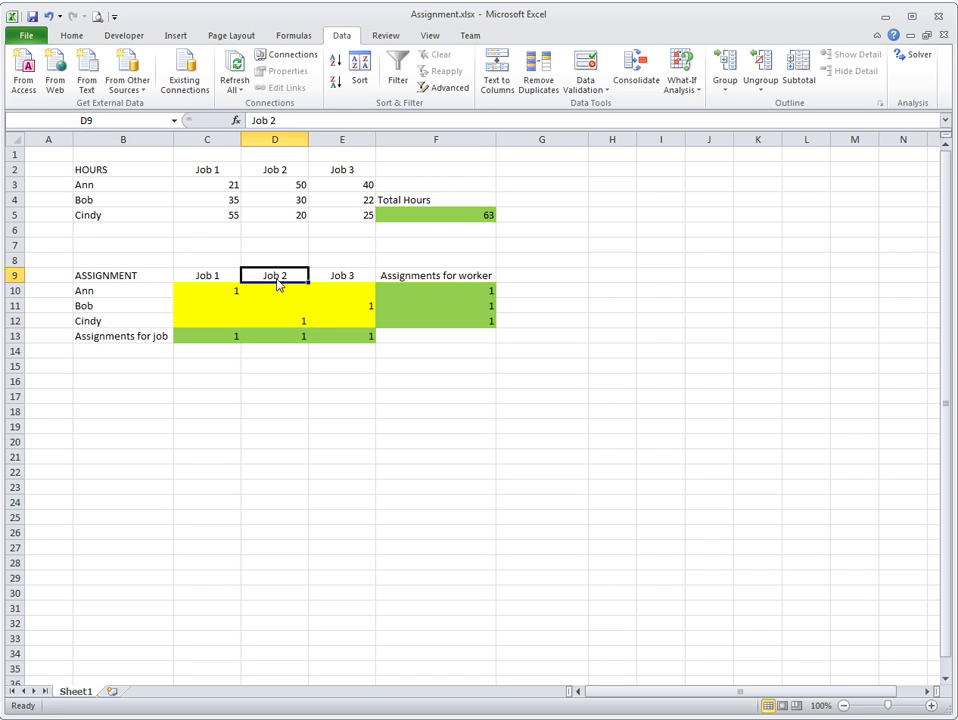
Step: Compare each worker's job hours in C3:E5 with the assignments in C10:E12
click(216, 185)
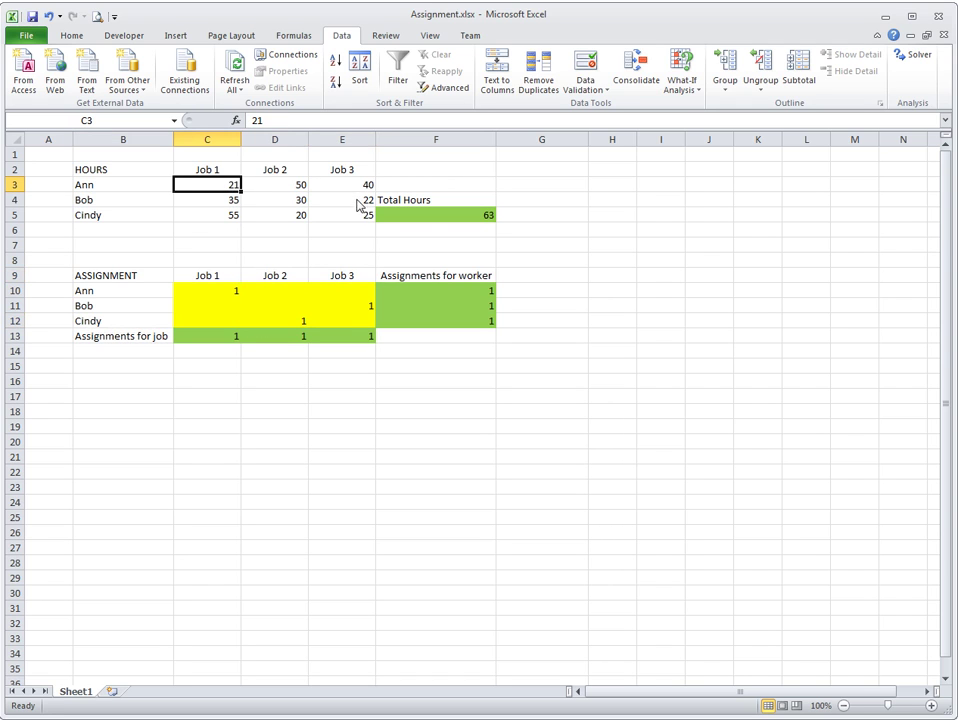
click(303, 229)
click(277, 217)
click(226, 186)
click(277, 216)
click(156, 186)
key(shift+Right)
key(shift+Right)
key(shift+Right)
drag(224, 205, 336, 205)
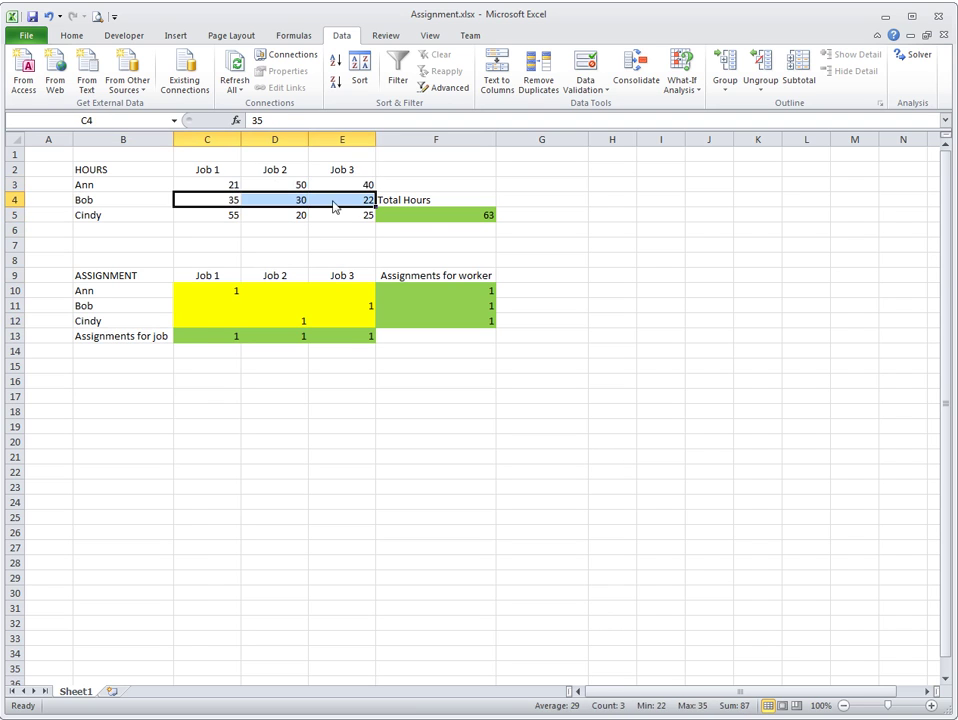
drag(237, 218, 340, 216)
click(344, 245)
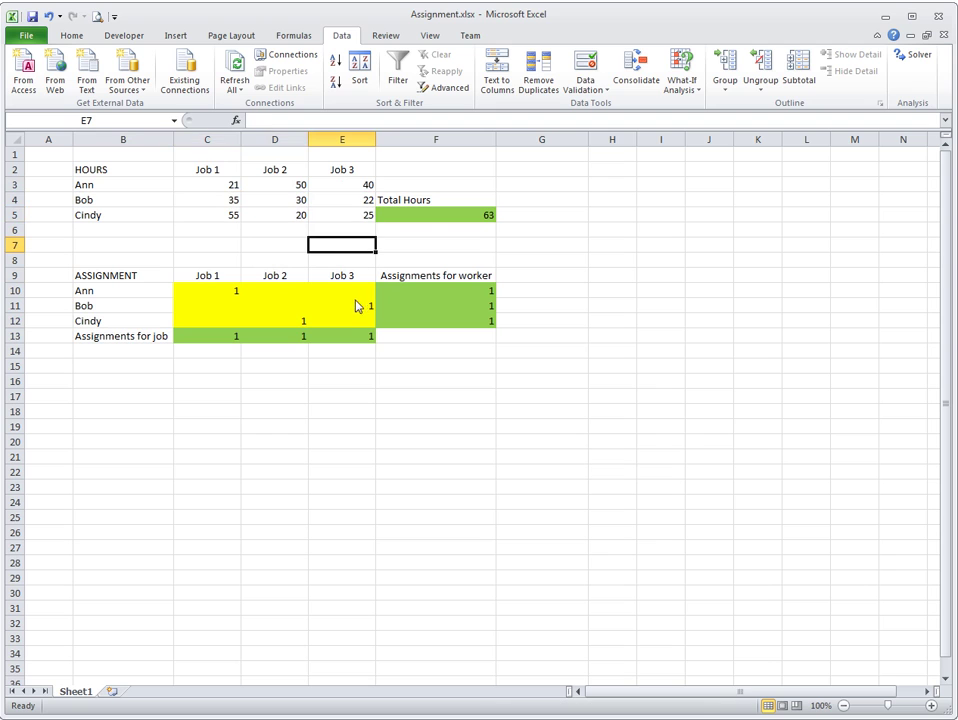
drag(228, 293, 338, 319)
click(421, 341)
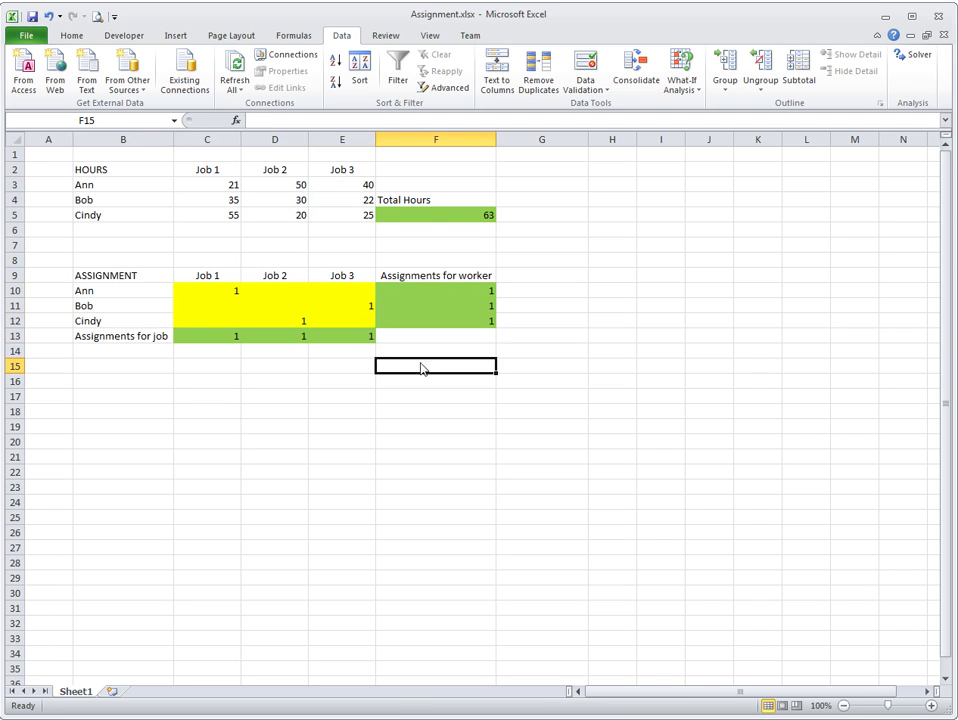
click(515, 351)
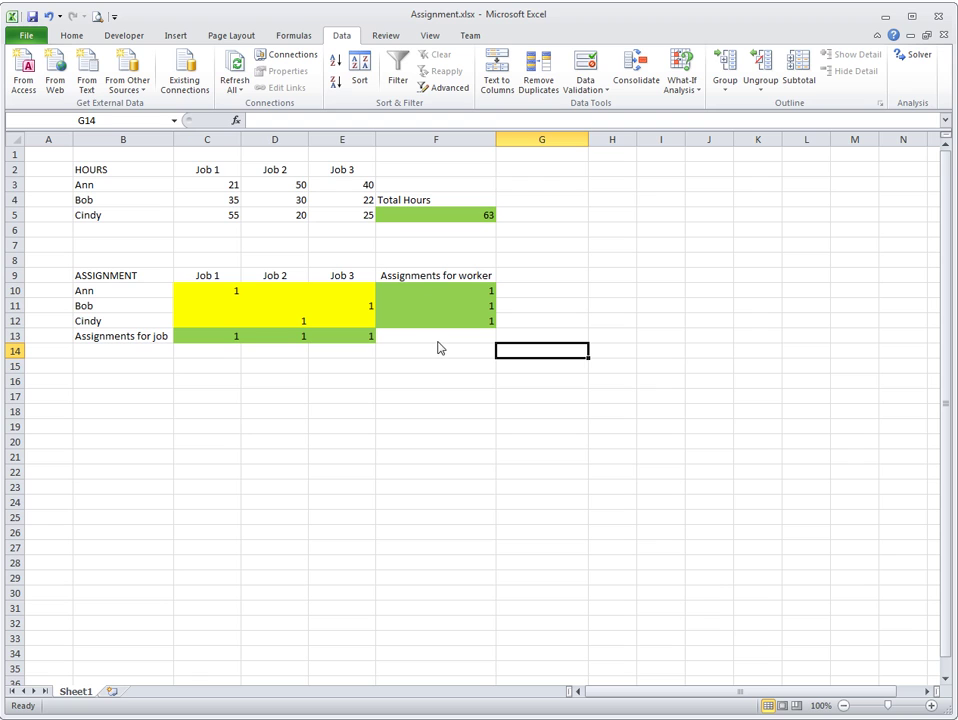
click(442, 337)
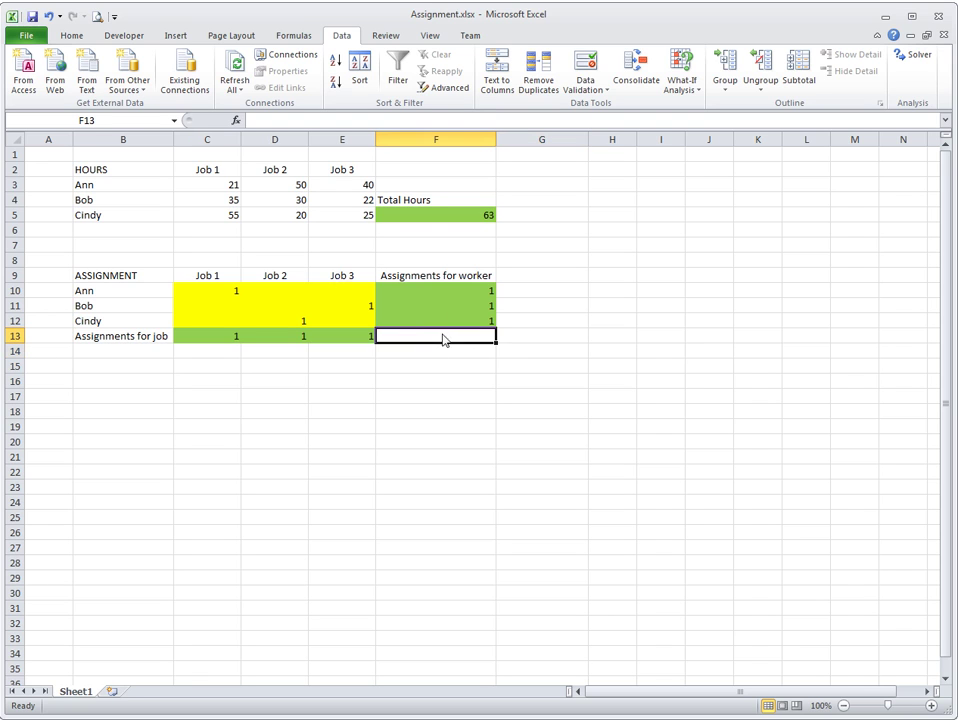